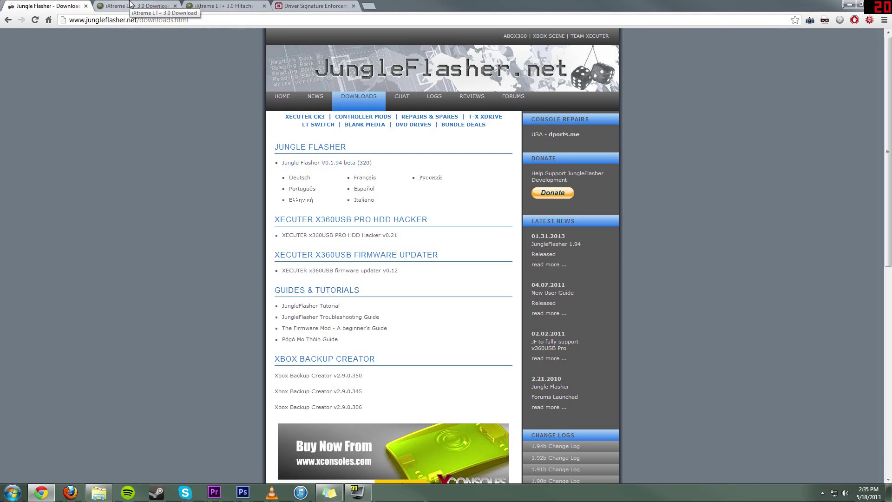
Step: Review the download pages for iXtreme LT+ 3.0, iXtreme LT+ 3.0 Hitachi and Driver Signature Enforcement Overrider
{"action": "left_click", "coordinate": [131, 5]}
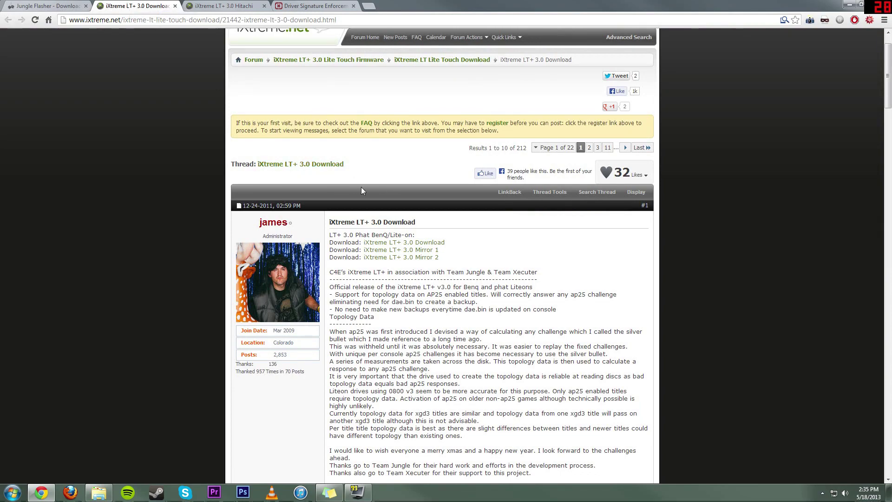
{"action": "scroll", "coordinate": [442, 255], "scroll_direction": "down", "scroll_amount": 5}
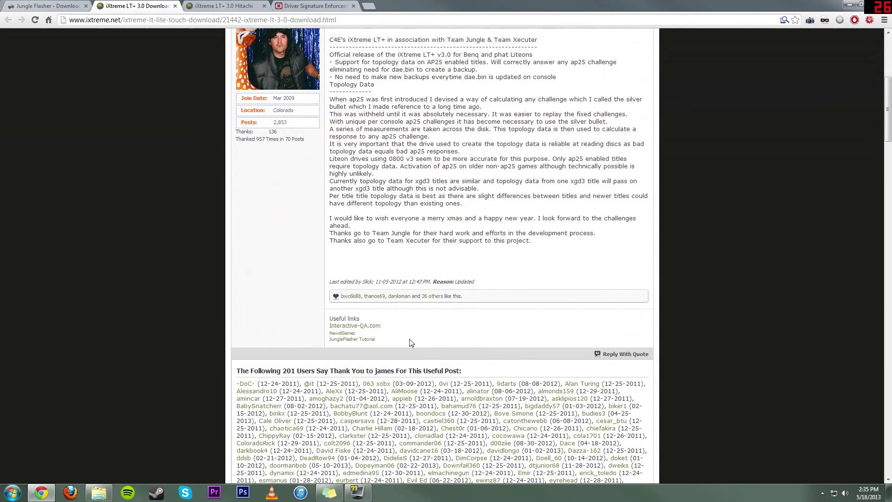
{"action": "scroll", "coordinate": [441, 255], "scroll_direction": "up", "scroll_amount": 6}
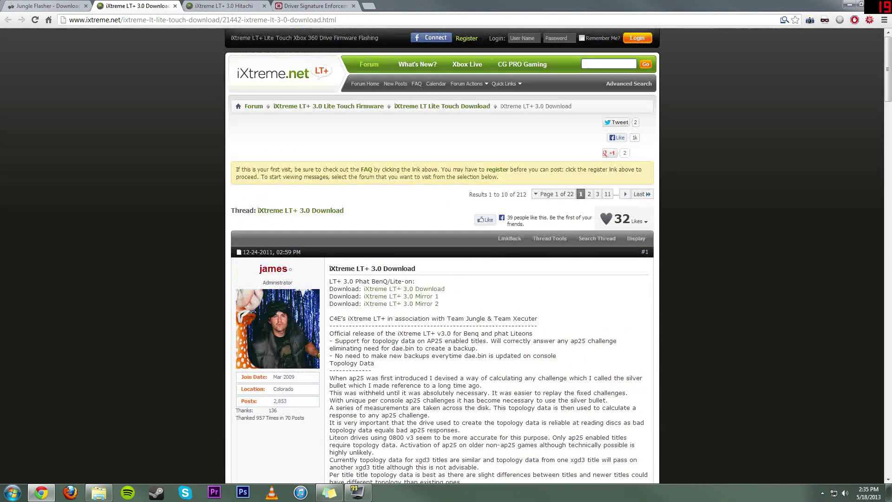
{"action": "left_click", "coordinate": [221, 7]}
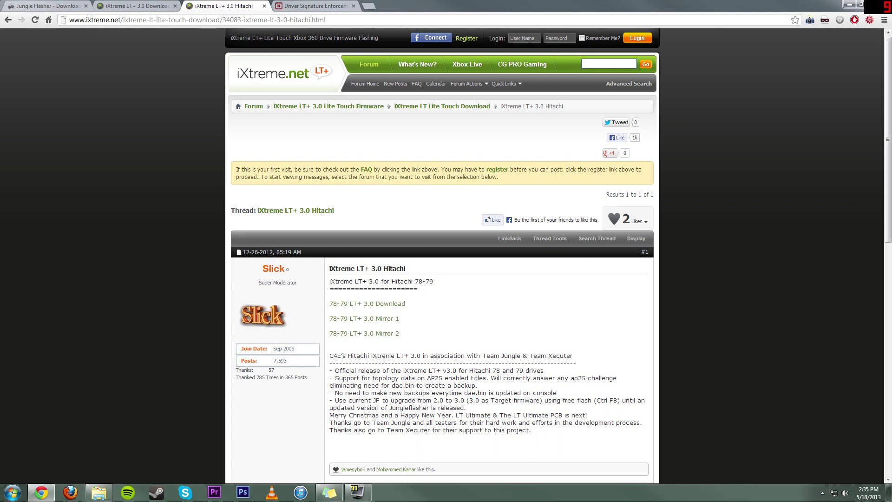
{"action": "left_click", "coordinate": [318, 4]}
{"action": "scroll", "coordinate": [393, 92], "scroll_direction": "up", "scroll_amount": 2}
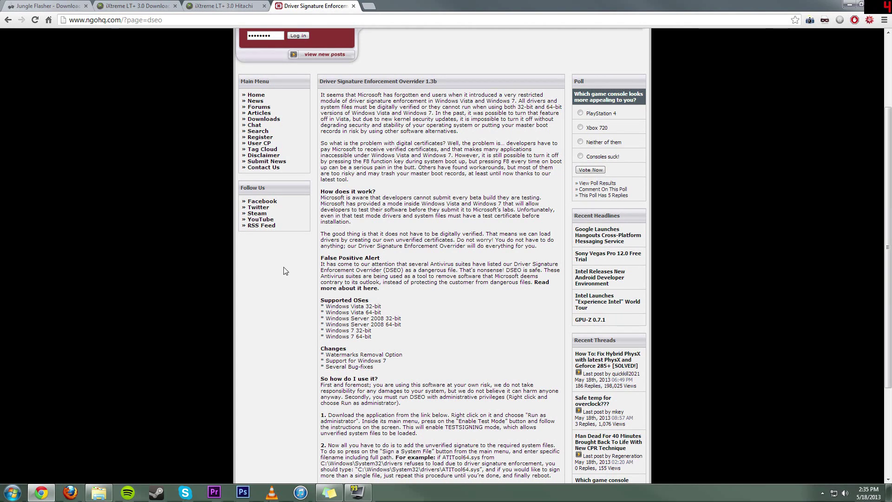
Step: Extract the JungleFlasher, LTPlus-Hitachi7879-3.0 and Latest_iXtreme_and_Stock_Firmware_Pack archives inside the Flashing folder
{"action": "mouse_move", "coordinate": [103, 495]}
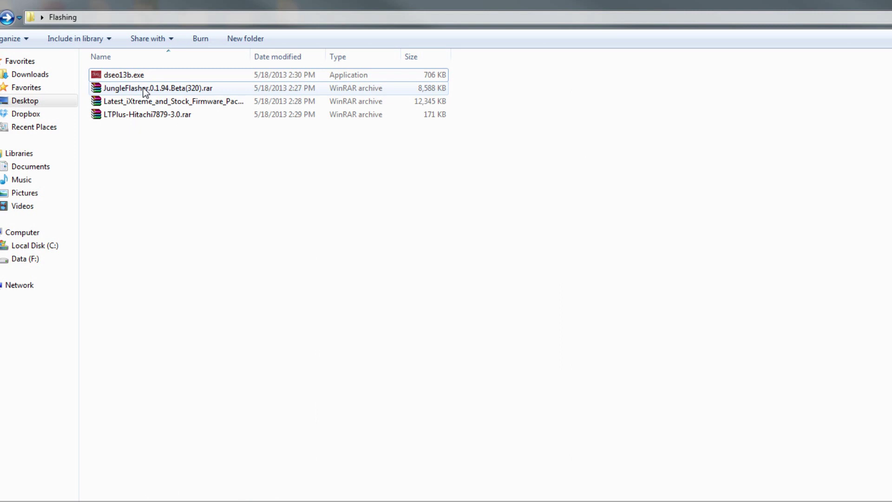
{"action": "right_click", "coordinate": [145, 90]}
{"action": "left_click", "coordinate": [241, 136]}
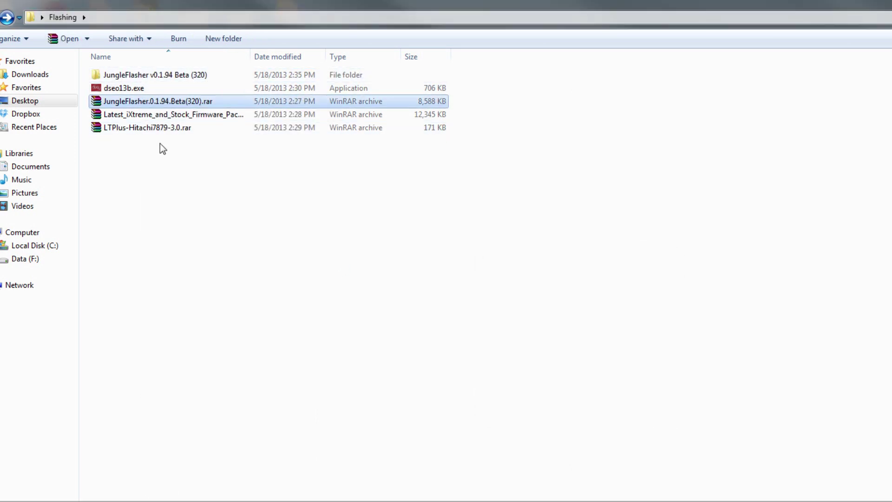
{"action": "right_click", "coordinate": [135, 130]}
{"action": "left_click", "coordinate": [201, 177]}
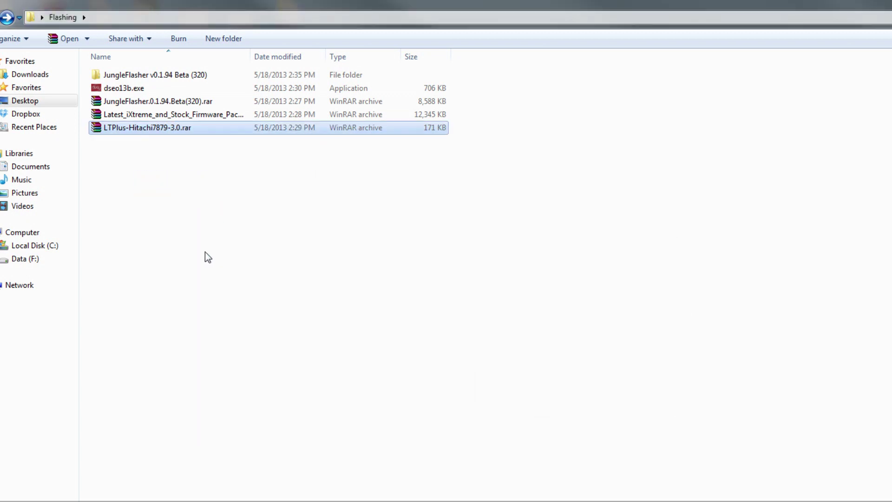
{"action": "right_click", "coordinate": [133, 131]}
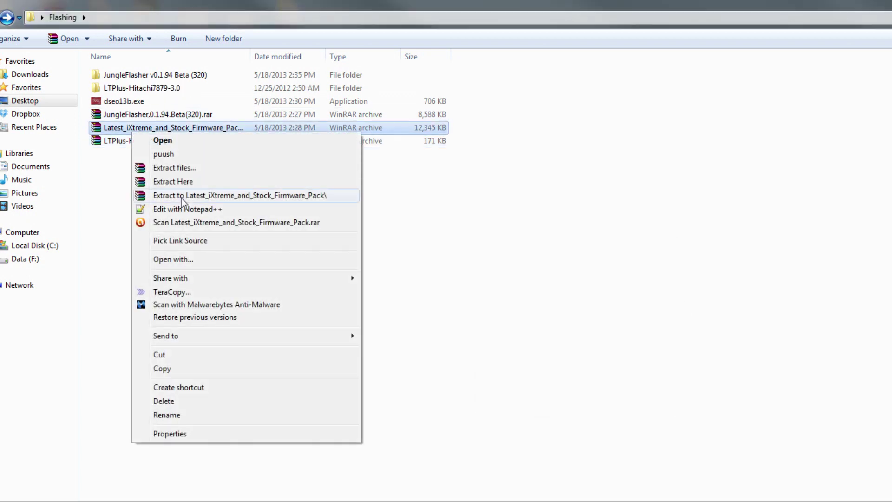
{"action": "left_click", "coordinate": [180, 195]}
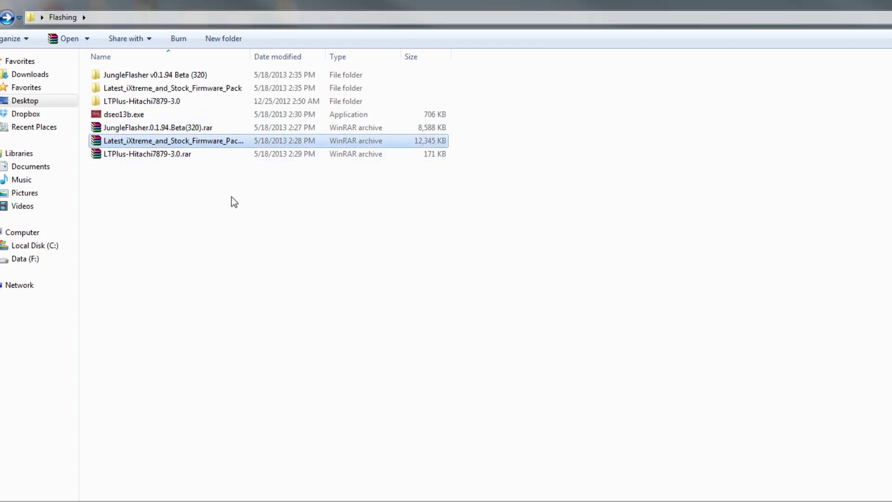
Step: Copy all files from the Latest_iXtreme_and_Stock_Firmware_Pack's Firmware folder into the firmware folder of JungleFlasher v0.1.94 Beta (320)
{"action": "double_click", "coordinate": [149, 89]}
{"action": "double_click", "coordinate": [120, 101]}
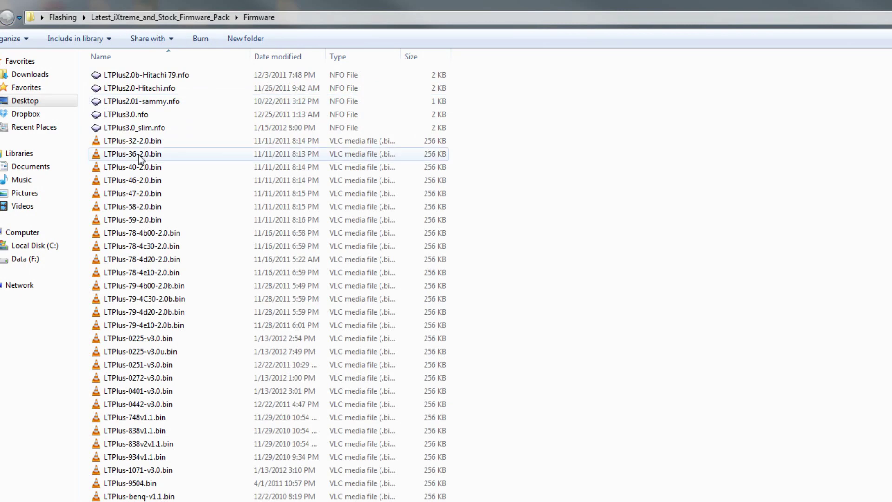
{"action": "key", "text": "ctrl+a"}
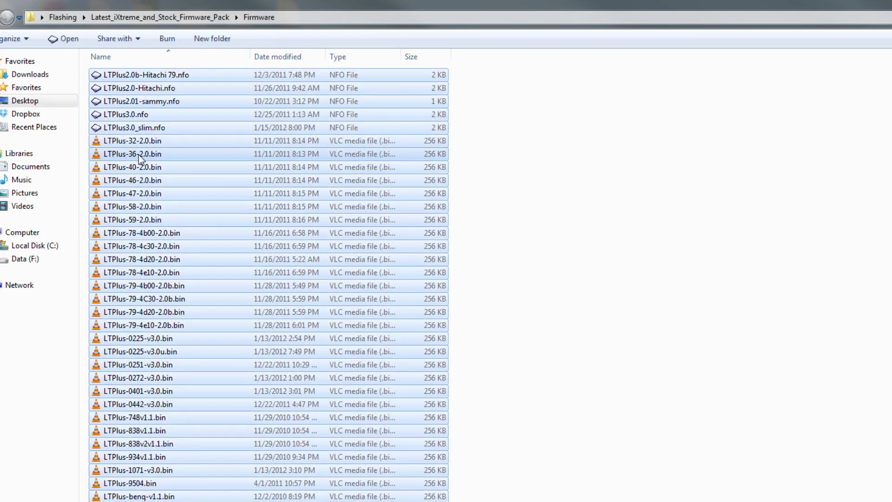
{"action": "left_click", "coordinate": [6, 19]}
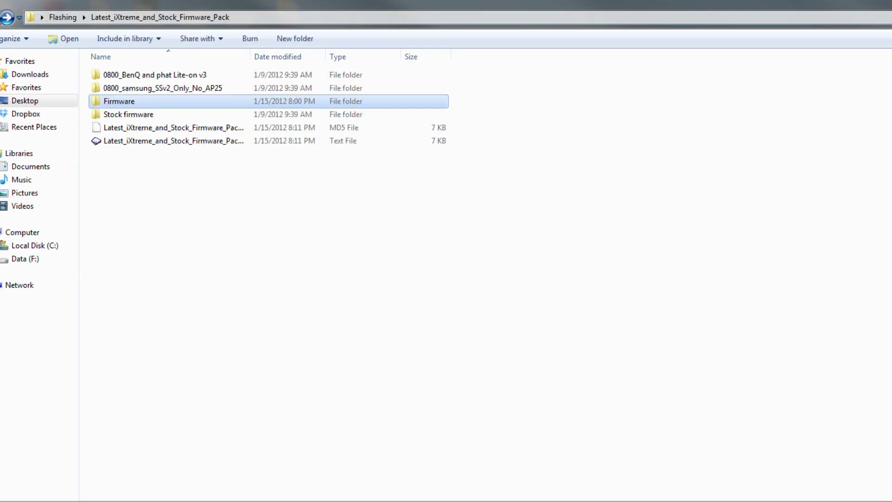
{"action": "left_click", "coordinate": [6, 18]}
{"action": "double_click", "coordinate": [127, 76]}
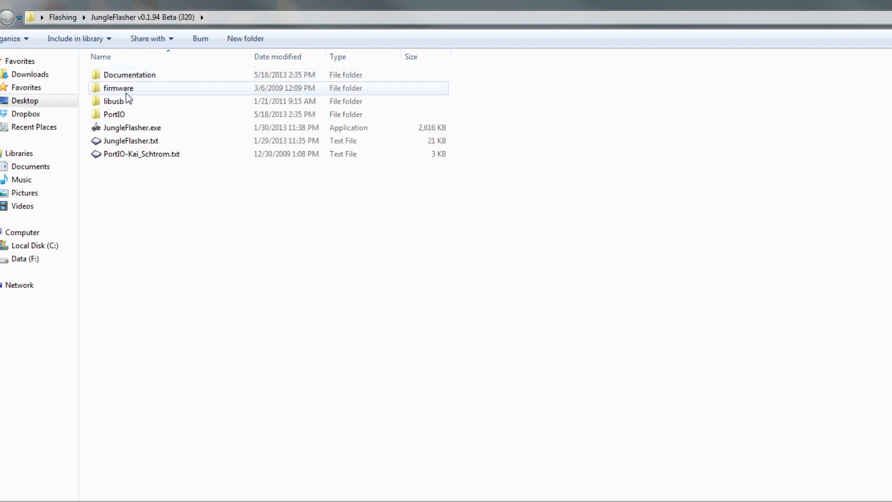
{"action": "double_click", "coordinate": [119, 89]}
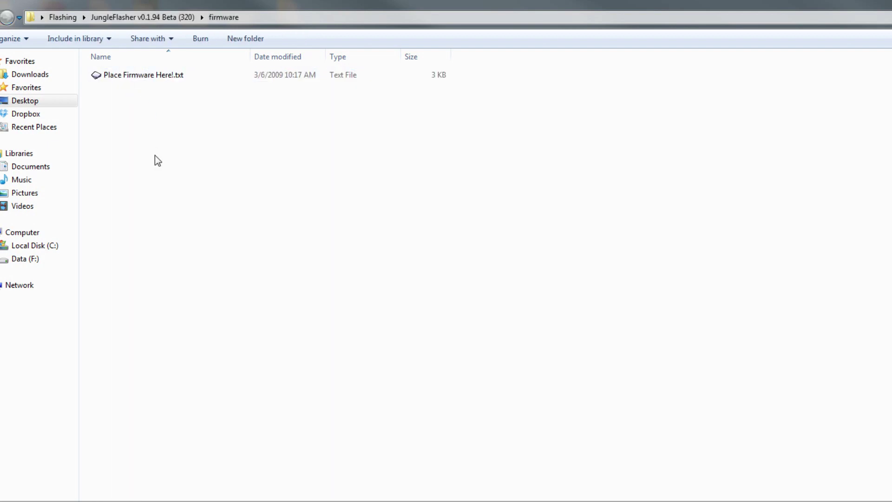
{"action": "key", "text": "ctrl+v"}
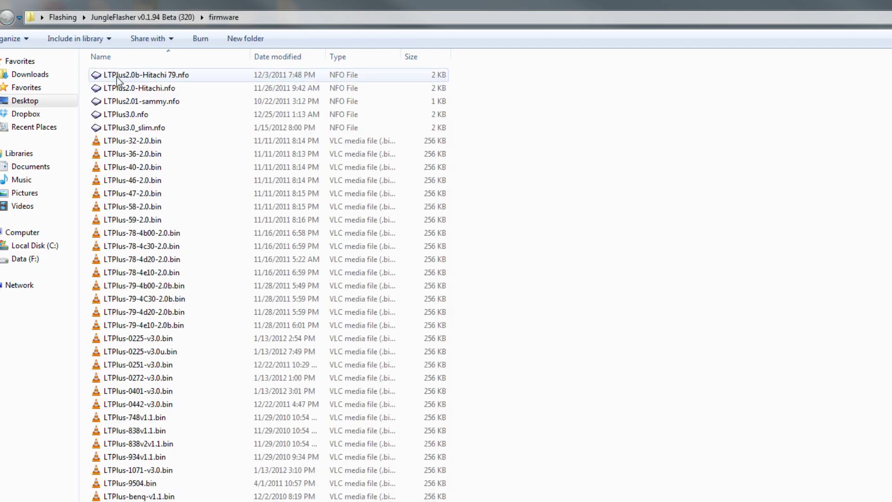
Step: Copy all files from the LTPlus-Hitachi7879-3.0 folder into JungleFlasher's firmware folder
{"action": "left_click", "coordinate": [7, 18]}
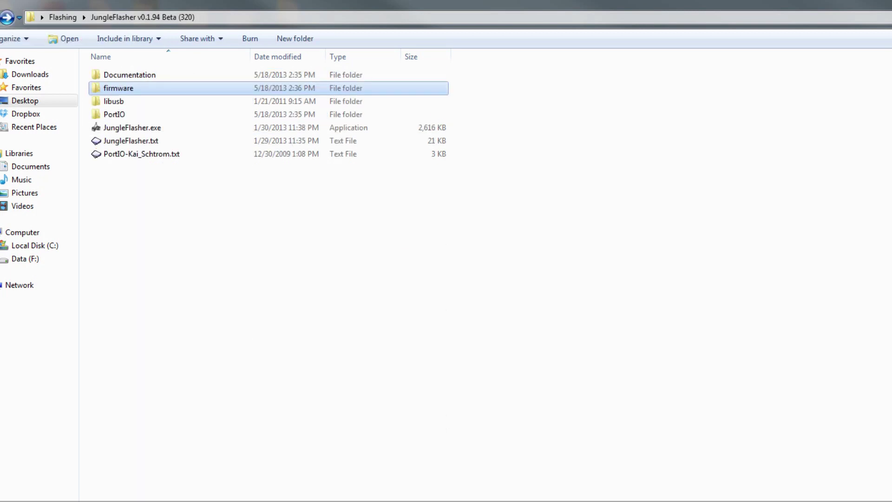
{"action": "left_click", "coordinate": [6, 18]}
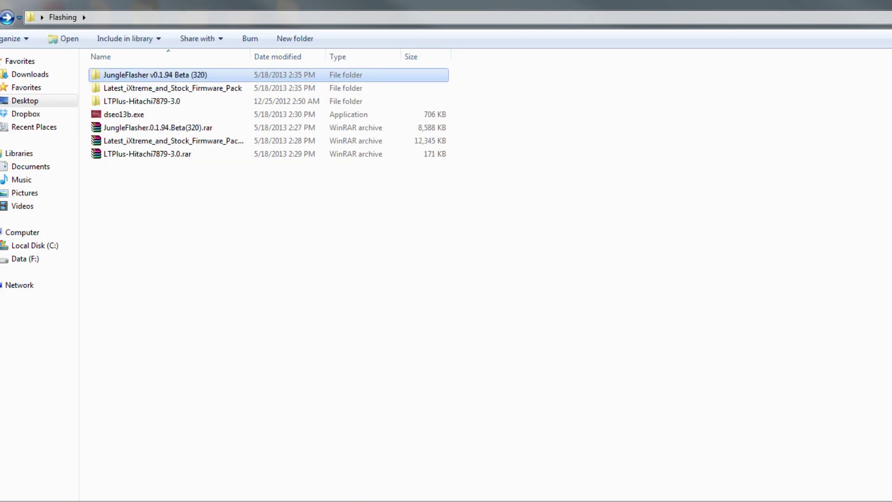
{"action": "double_click", "coordinate": [124, 103]}
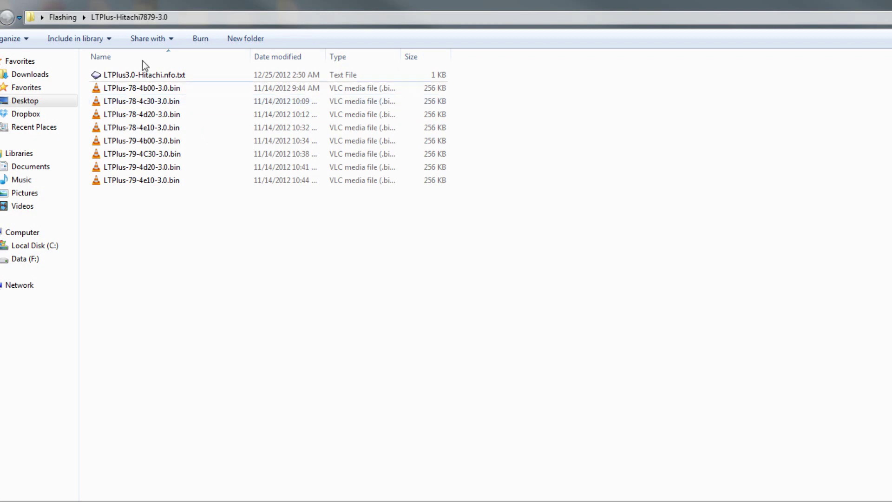
{"action": "key", "text": "ctrl+a"}
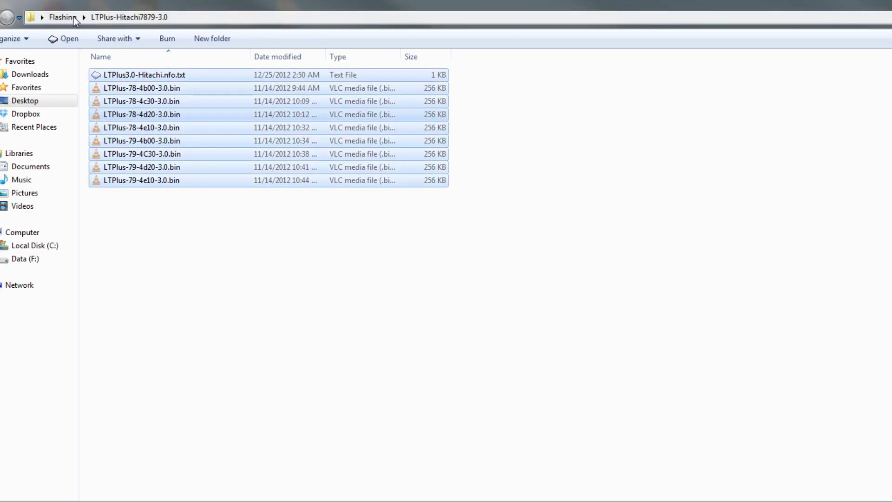
{"action": "key", "text": "BackSpace"}
{"action": "double_click", "coordinate": [124, 76]}
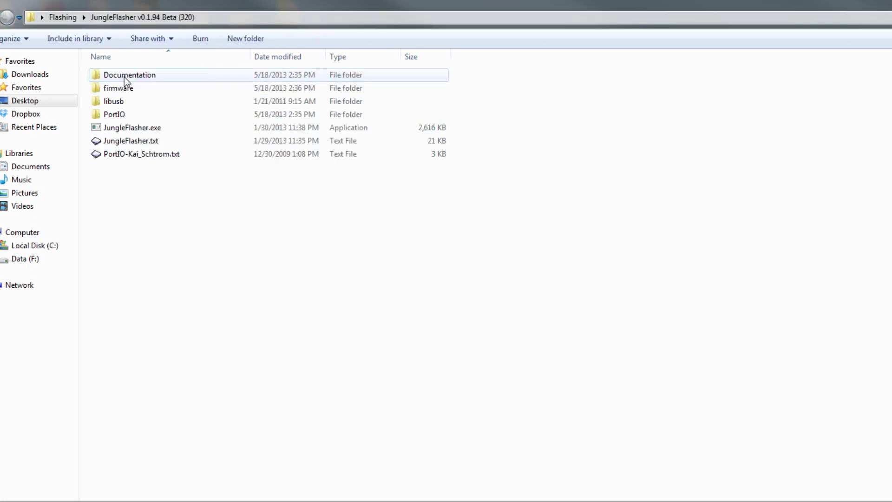
{"action": "double_click", "coordinate": [121, 88]}
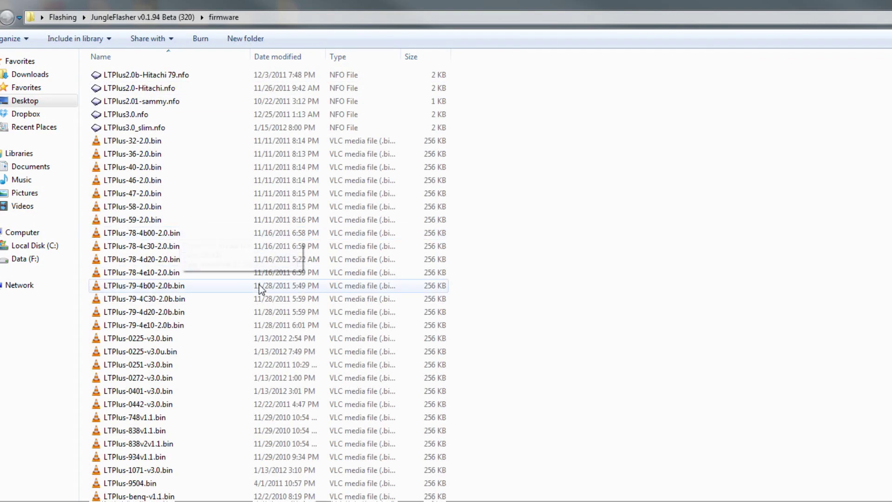
{"action": "key", "text": "ctrl+v"}
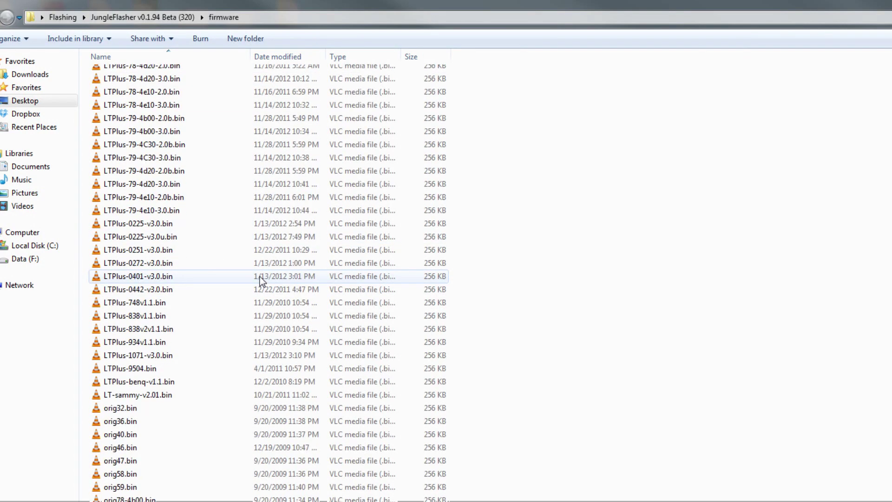
{"action": "scroll", "coordinate": [260, 277], "scroll_direction": "up", "scroll_amount": 6}
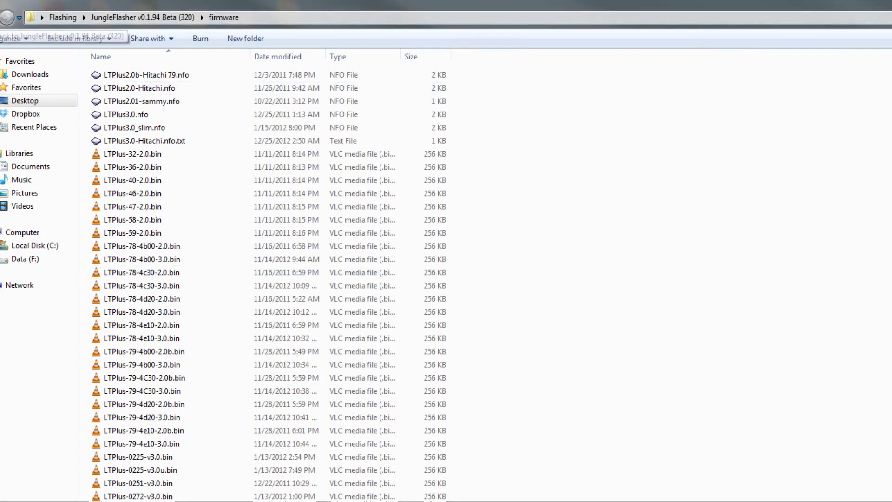
Step: Copy libusb0.dll from the libusb folder into the main JungleFlasher v0.1.94 Beta (320) folder
{"action": "left_click", "coordinate": [7, 18]}
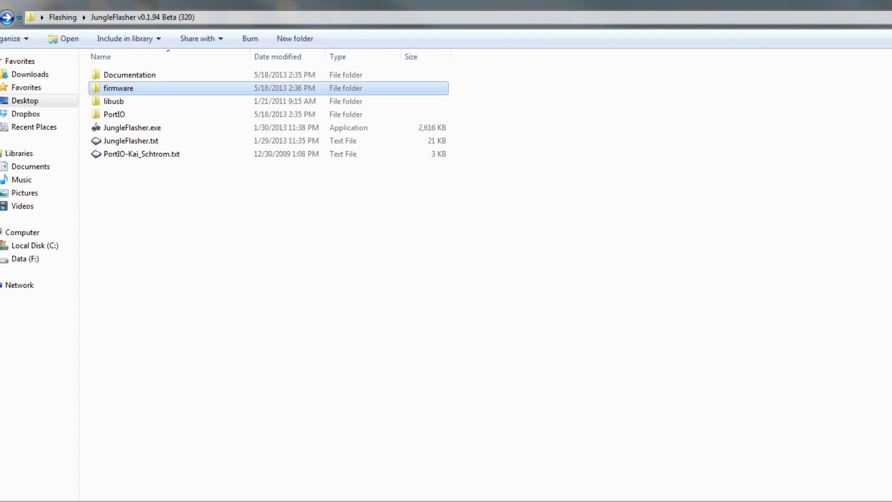
{"action": "double_click", "coordinate": [138, 105]}
{"action": "left_click", "coordinate": [145, 78]}
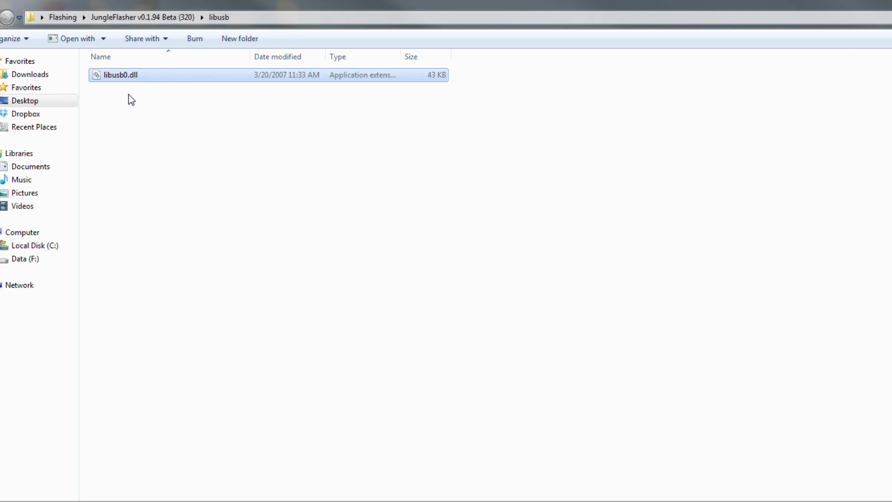
{"action": "key", "text": "BackSpace"}
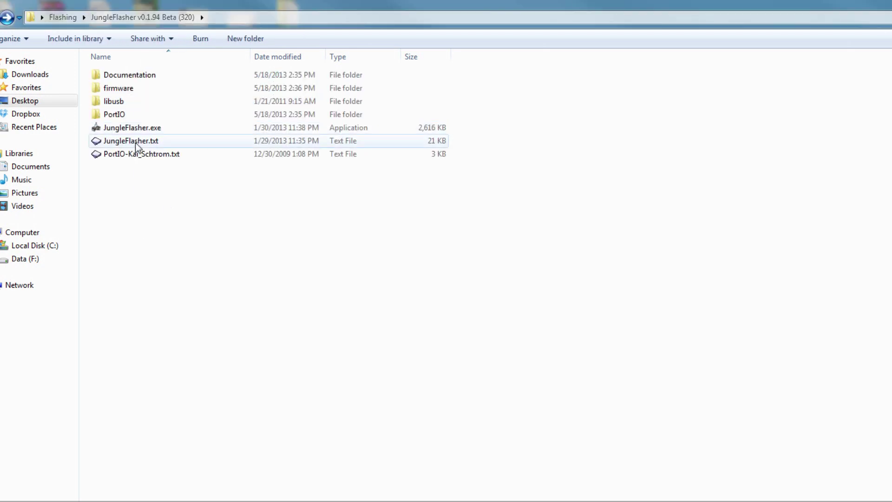
{"action": "key", "text": "ctrl+v"}
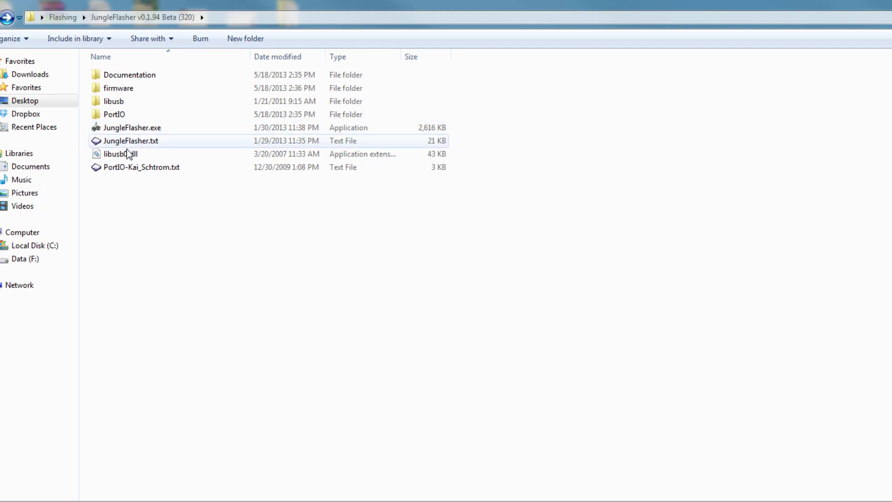
Step: Copy portio32.sys and portio64.sys from the PortIO folder into the main JungleFlasher folder
{"action": "double_click", "coordinate": [109, 118]}
{"action": "left_click_drag", "start_coordinate": [196, 158], "coordinate": [124, 91]}
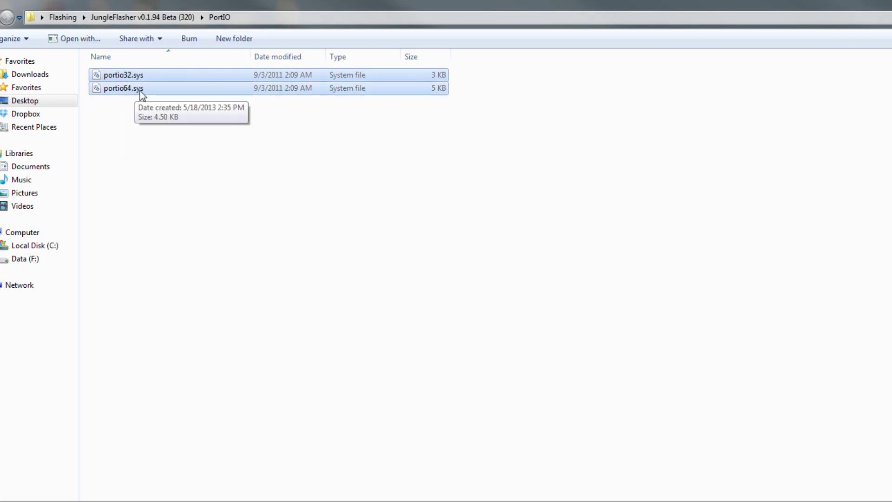
{"action": "key", "text": "BackSpace"}
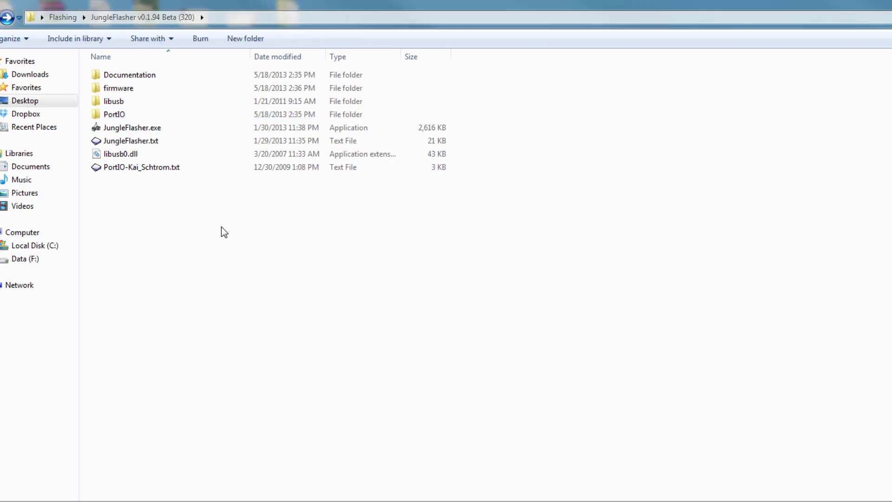
{"action": "key", "text": "ctrl+v"}
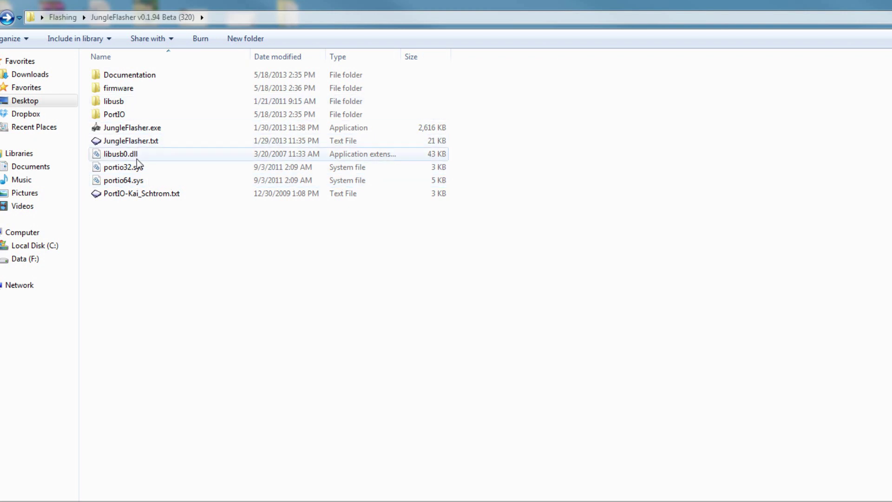
Step: Launch JungleFlasher.exe and dismiss the driver signature, PortIO and port warnings to reach its main window
{"action": "double_click", "coordinate": [135, 130]}
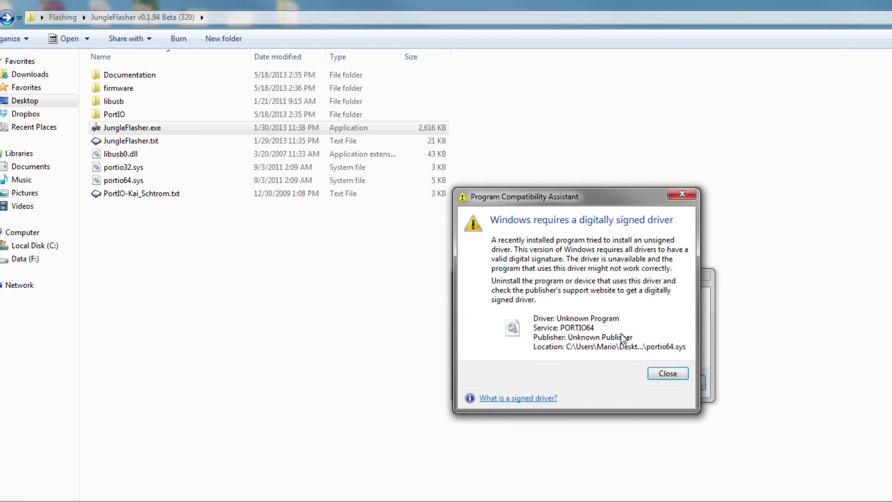
{"action": "left_click", "coordinate": [671, 377]}
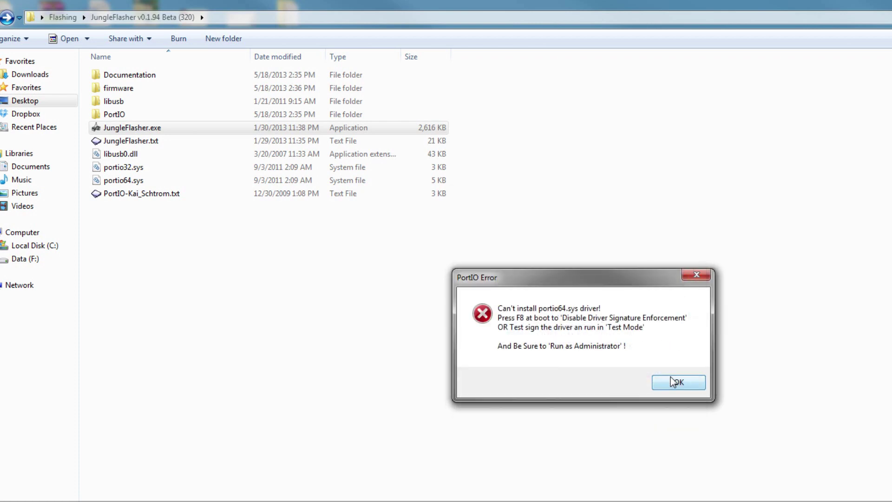
{"action": "left_click", "coordinate": [673, 381]}
{"action": "left_click", "coordinate": [856, 428]}
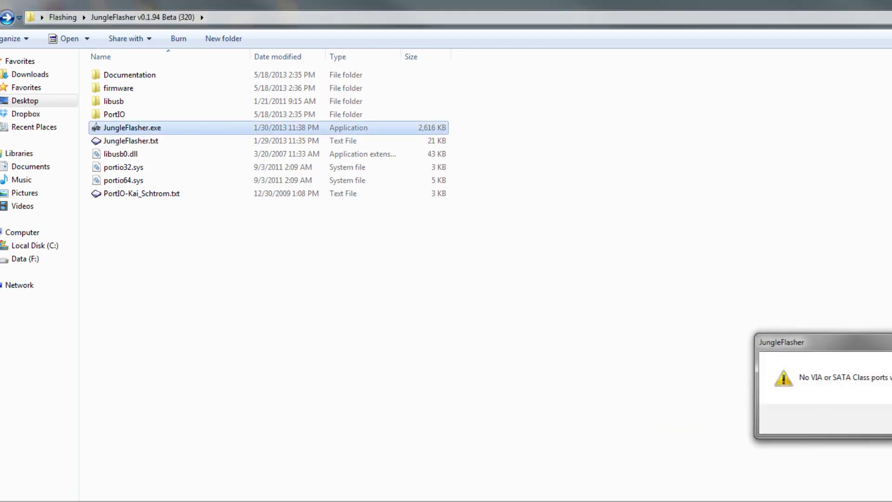
{"action": "left_click", "coordinate": [882, 436]}
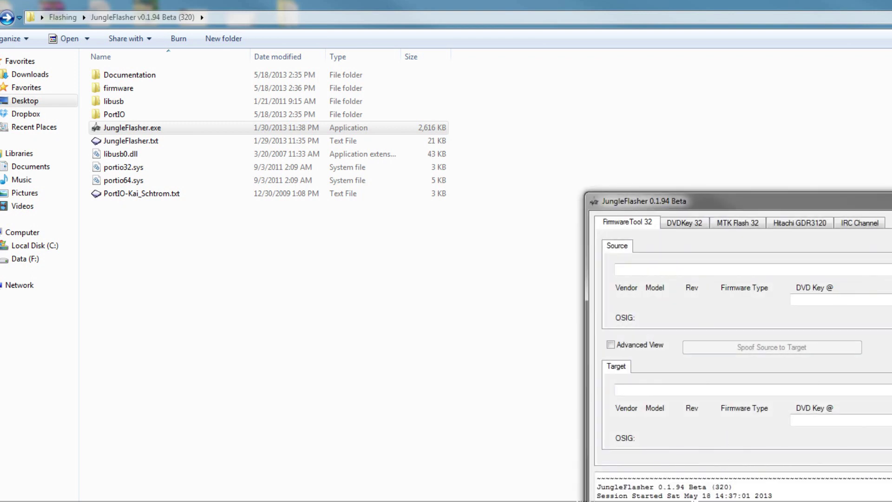
Step: Look through JungleFlasher's DVDKey 32, MTK Flash 32, Hitachi GDR3120 and IRC Channel pages, ending back at FirmwareTool 32
{"action": "left_click", "coordinate": [674, 222]}
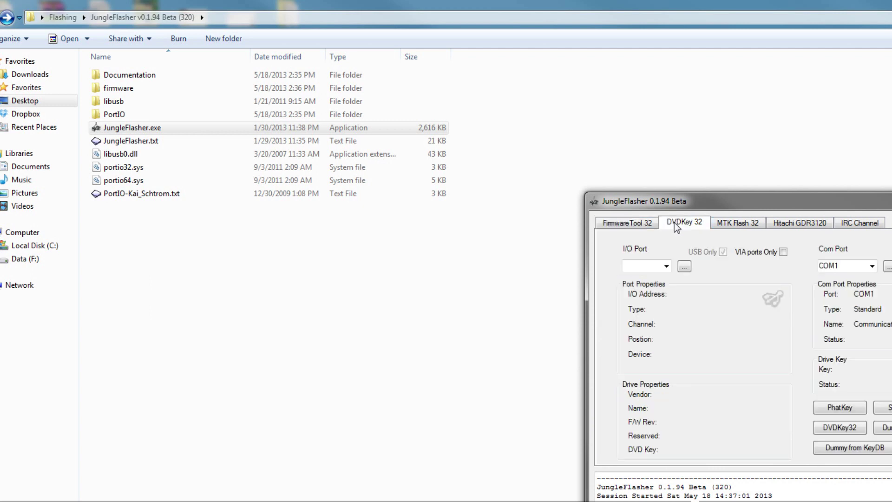
{"action": "left_click", "coordinate": [741, 225]}
{"action": "left_click", "coordinate": [800, 223]}
{"action": "left_click", "coordinate": [861, 225]}
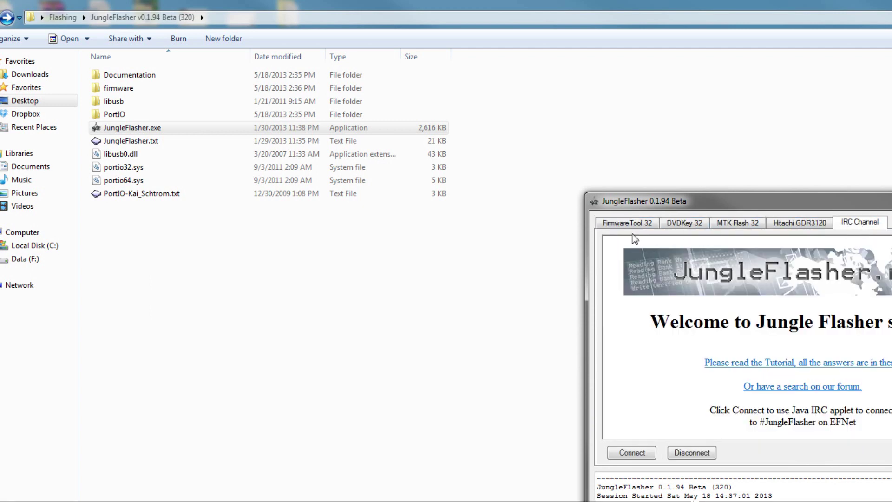
{"action": "left_click", "coordinate": [619, 222]}
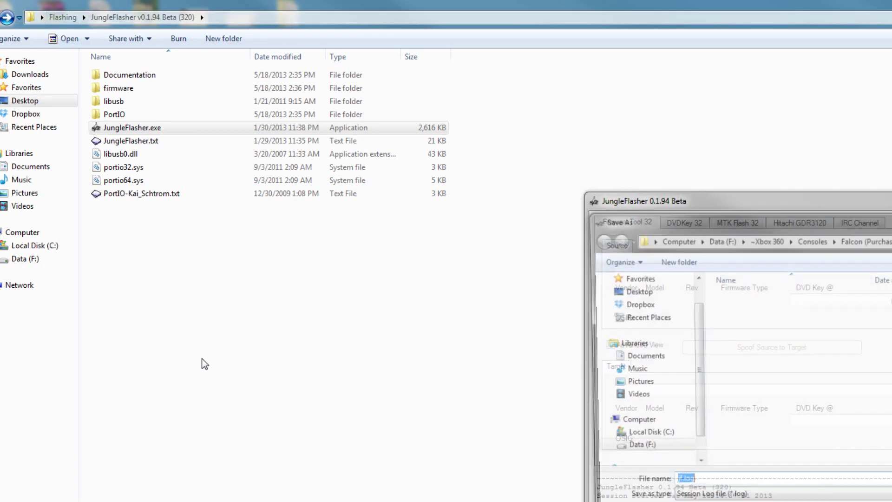
Step: Close JungleFlasher with its session log prompt and return to the Flashing folder
{"action": "left_click", "coordinate": [386, 325]}
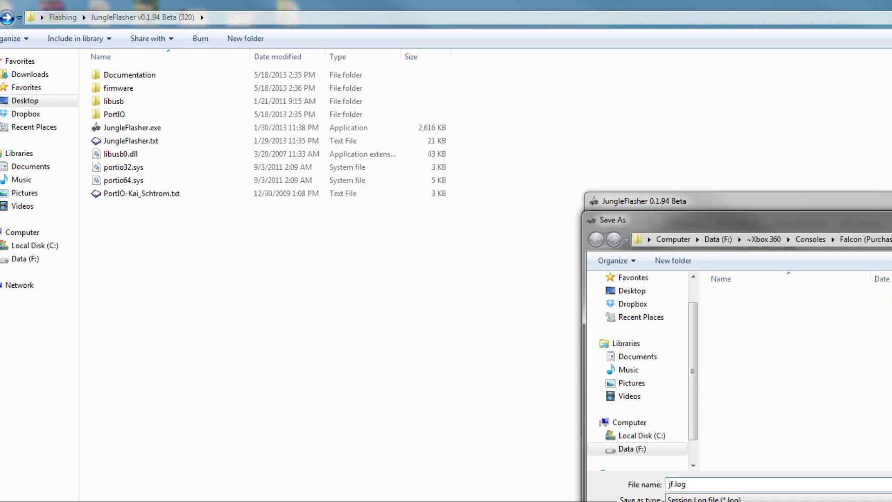
{"action": "left_click", "coordinate": [456, 412]}
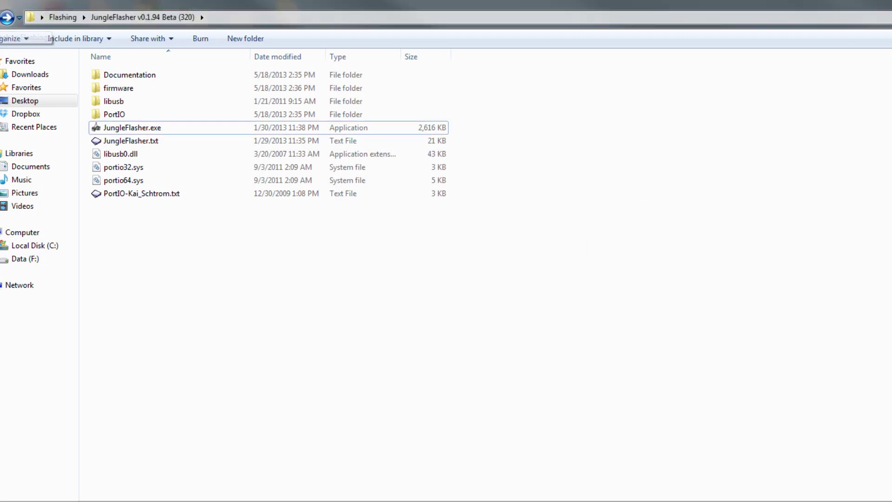
{"action": "left_click", "coordinate": [7, 17]}
{"action": "left_click", "coordinate": [196, 255]}
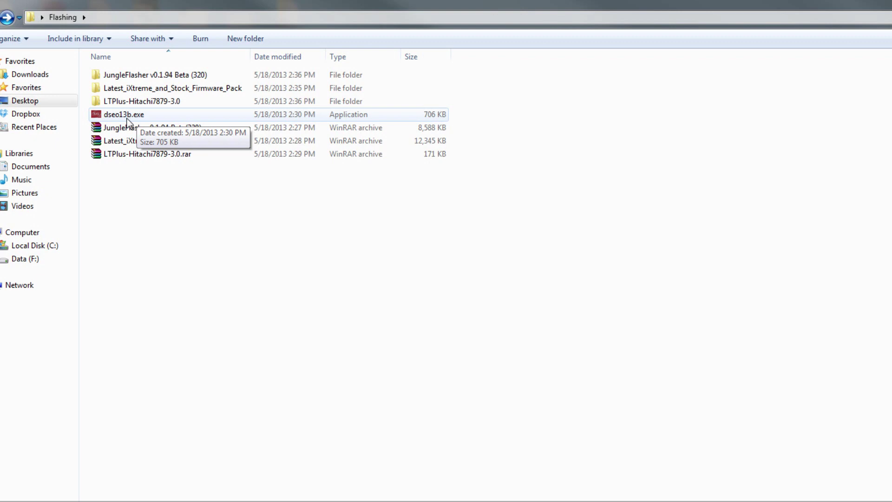
Step: Run dseo13b.exe from the Flashing folder and accept the Driver Signature Enforcement Overrider license agreement
{"action": "double_click", "coordinate": [142, 118]}
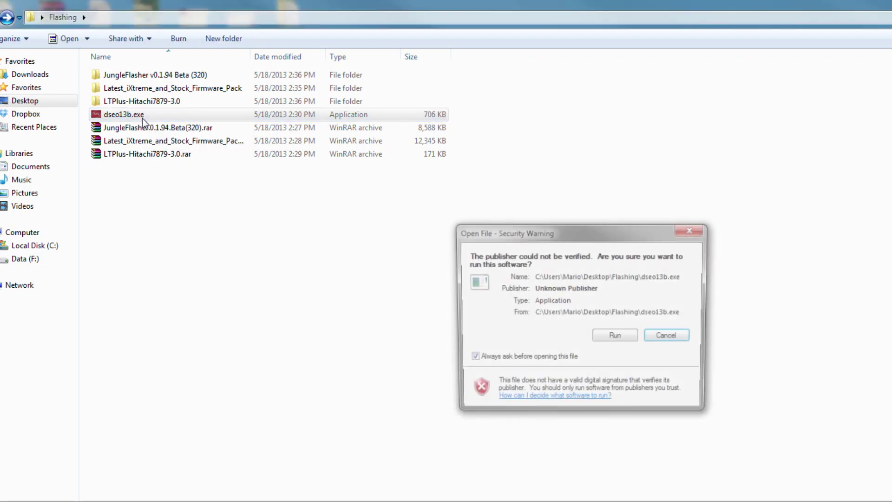
{"action": "left_click", "coordinate": [623, 339]}
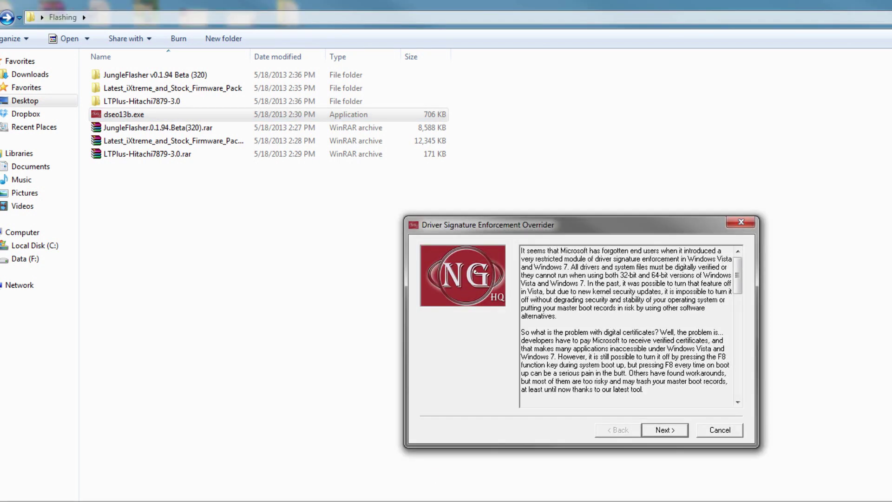
{"action": "left_click", "coordinate": [669, 431]}
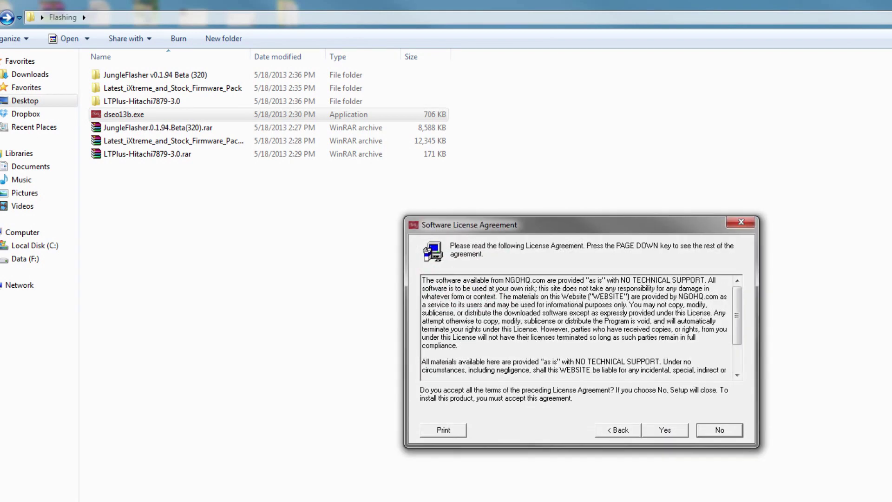
{"action": "left_click", "coordinate": [670, 433]}
{"action": "left_click", "coordinate": [558, 326]}
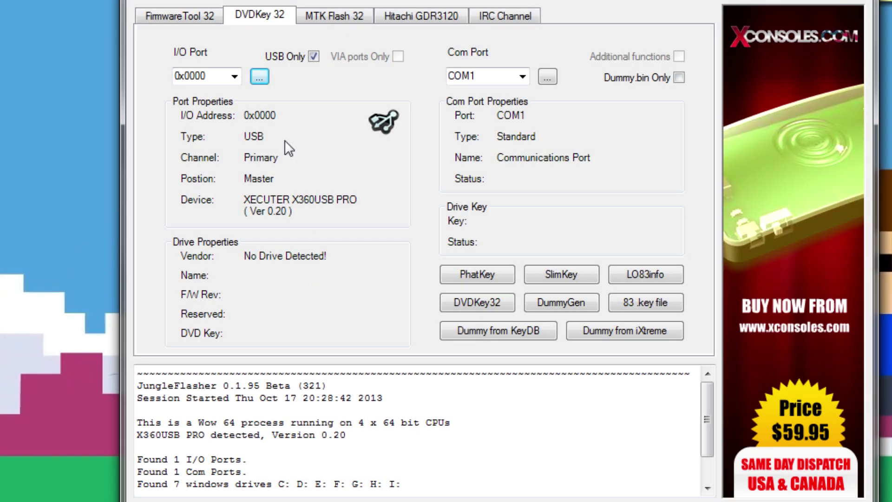
Step: In JungleFlasher's DVDKey 32 page, refresh the 0x0000 port and start the SlimKey extraction, declining to send Unlock to Slim
{"action": "left_click", "coordinate": [259, 77]}
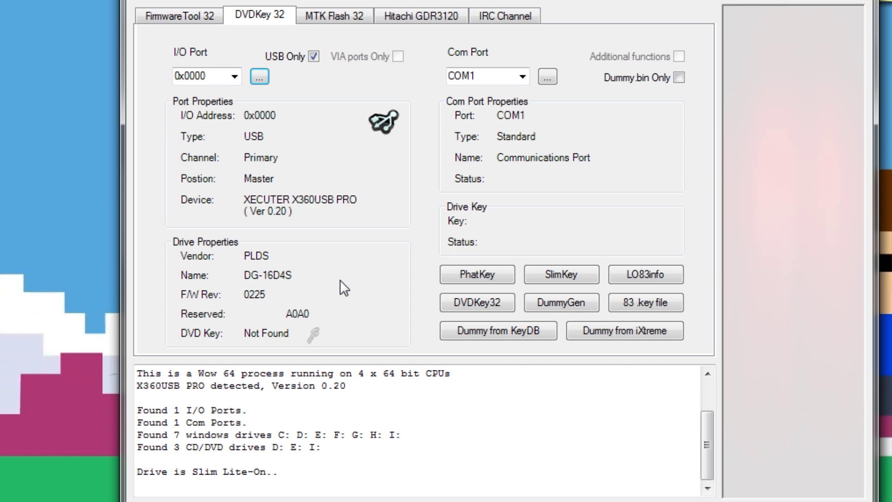
{"action": "left_click", "coordinate": [566, 275]}
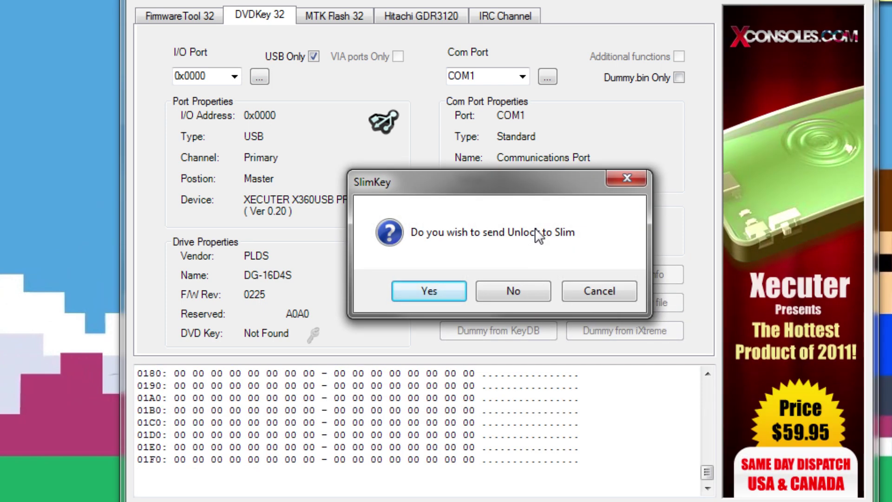
{"action": "left_click", "coordinate": [514, 291]}
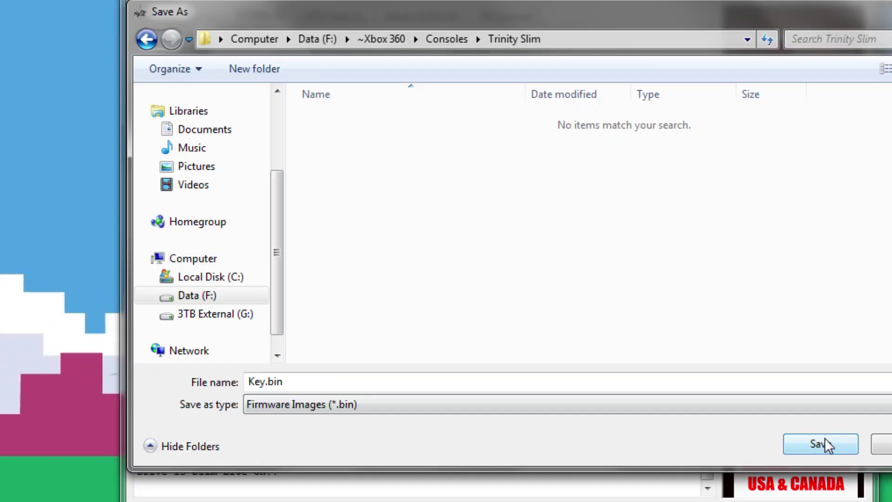
Step: Save Key.bin, Inquiry.bin, Identify.bin, Serial.bin and Dummy.bin in the Trinity Slim folder
{"action": "left_click", "coordinate": [825, 437]}
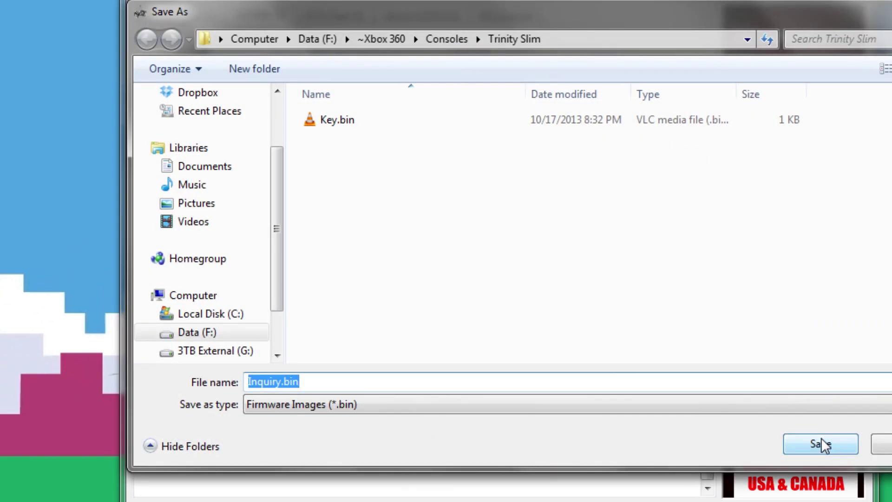
{"action": "left_click", "coordinate": [821, 437]}
{"action": "left_click", "coordinate": [821, 438]}
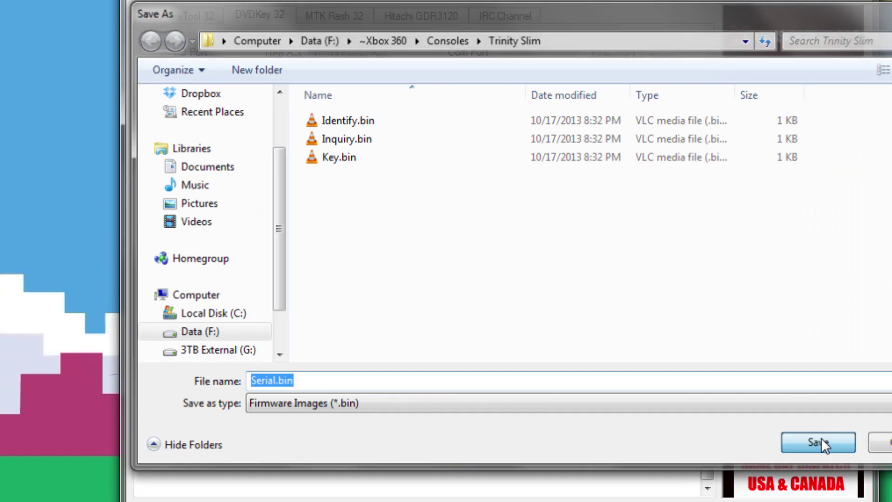
{"action": "left_click", "coordinate": [822, 438]}
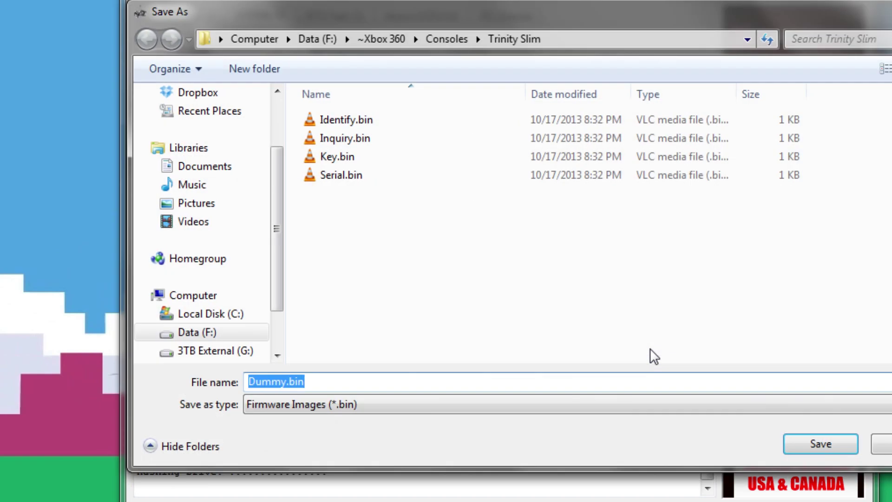
{"action": "left_click", "coordinate": [796, 445]}
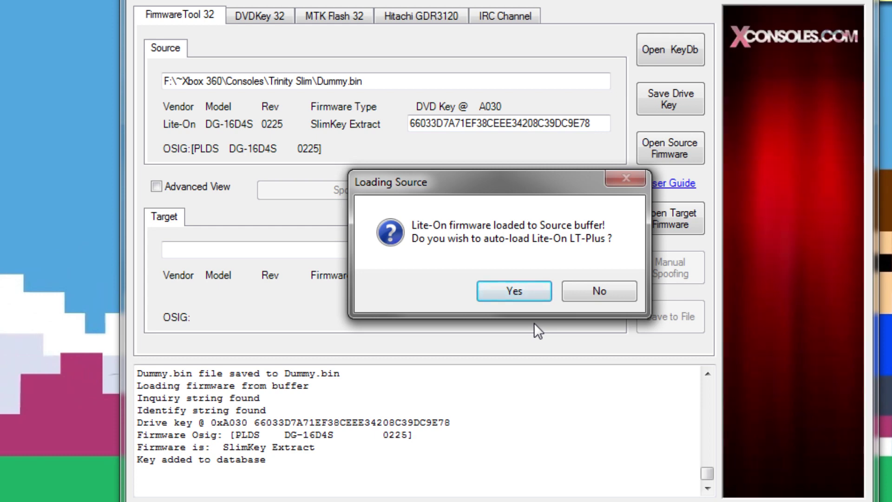
Step: Auto-load the Lite-On LT-Plus target firmware and save the spoofed target as CFW FLASH in the Trinity Slim folder
{"action": "left_click", "coordinate": [514, 293]}
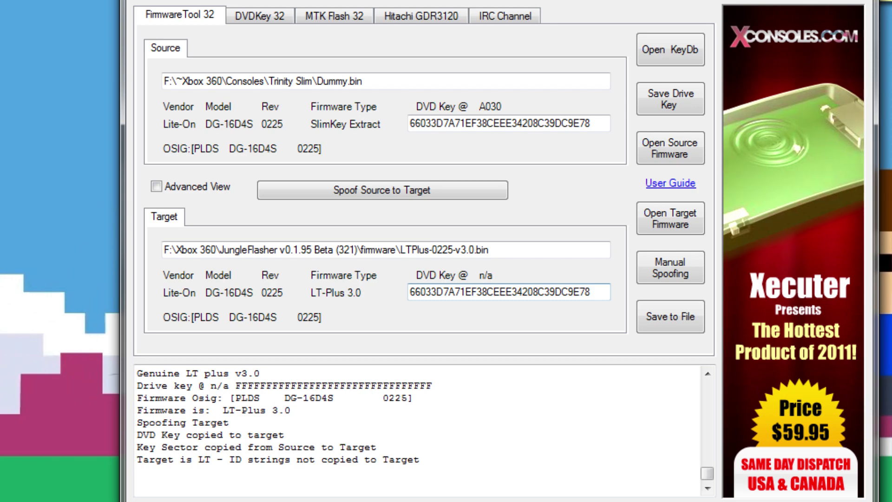
{"action": "left_click", "coordinate": [670, 316]}
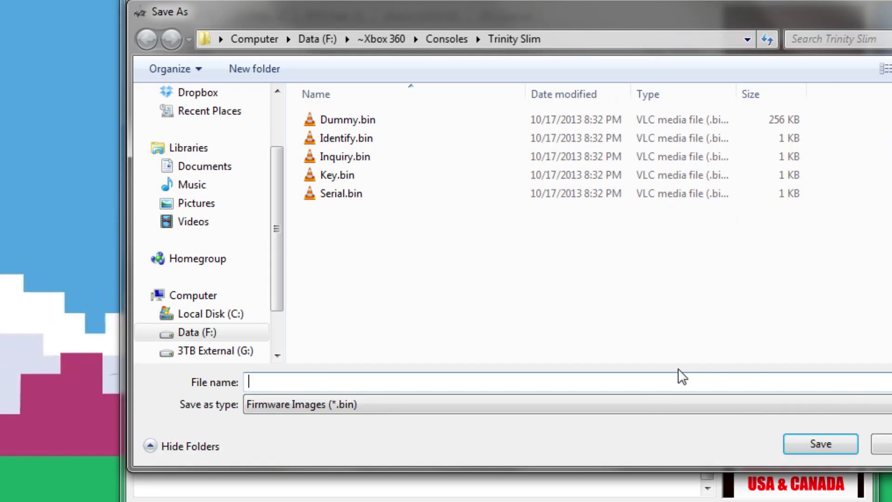
{"action": "type", "text": "CFW FLASH"}
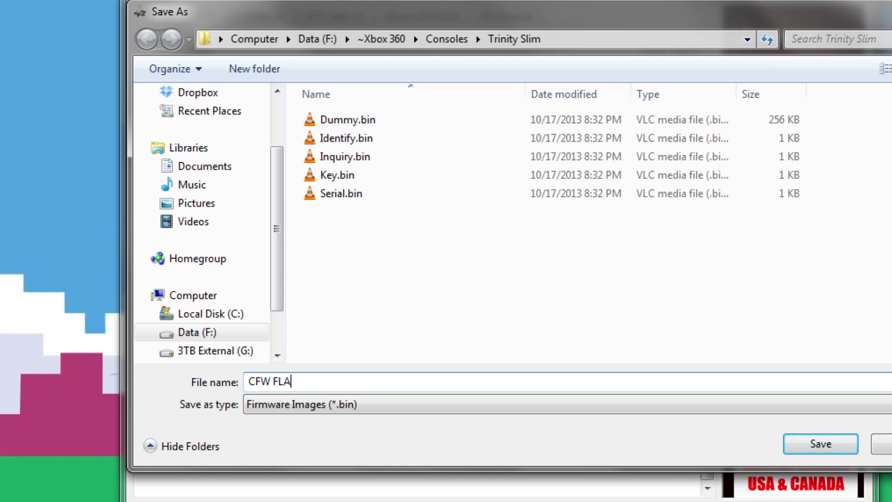
{"action": "key", "text": "Return"}
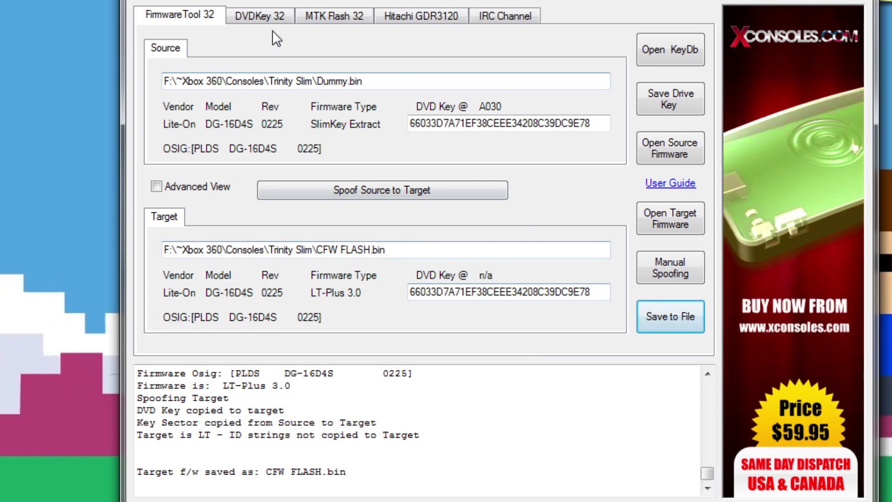
Step: Re-detect the drive in MTK Flash 32, then send the vendor intro and SPI unlock requests, agreeing to resend each
{"action": "left_click", "coordinate": [328, 14]}
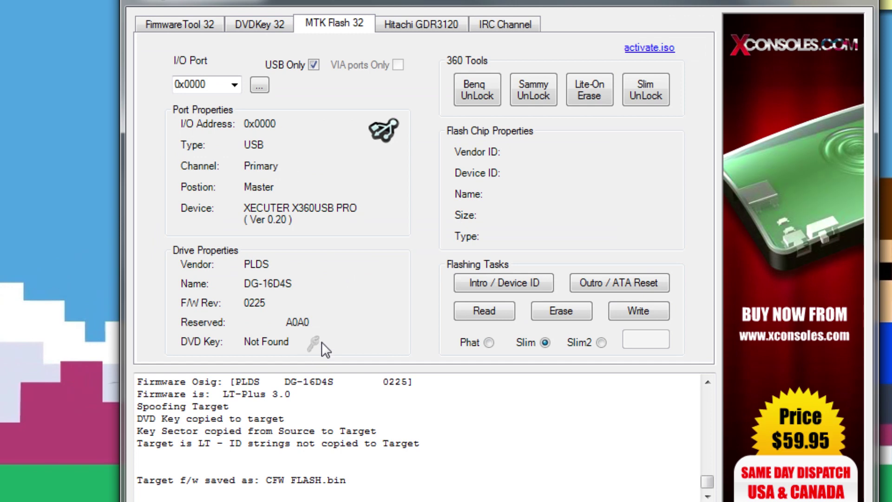
{"action": "left_click", "coordinate": [260, 85]}
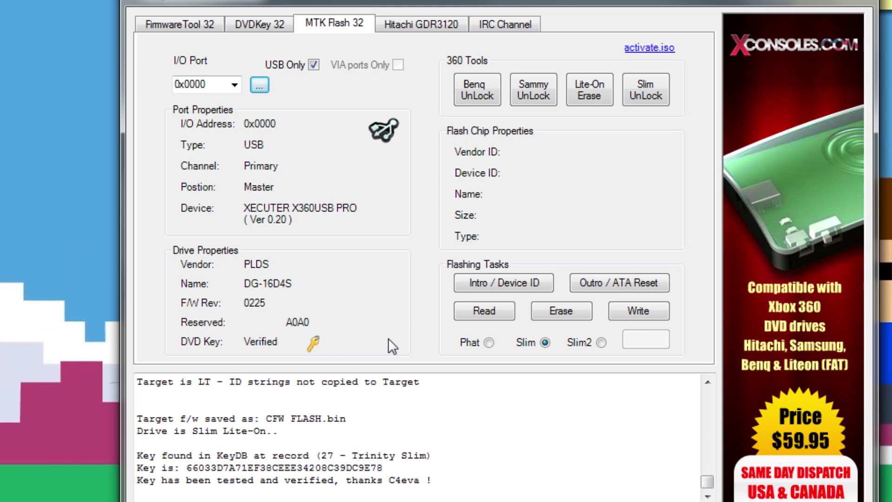
{"action": "left_click", "coordinate": [473, 285]}
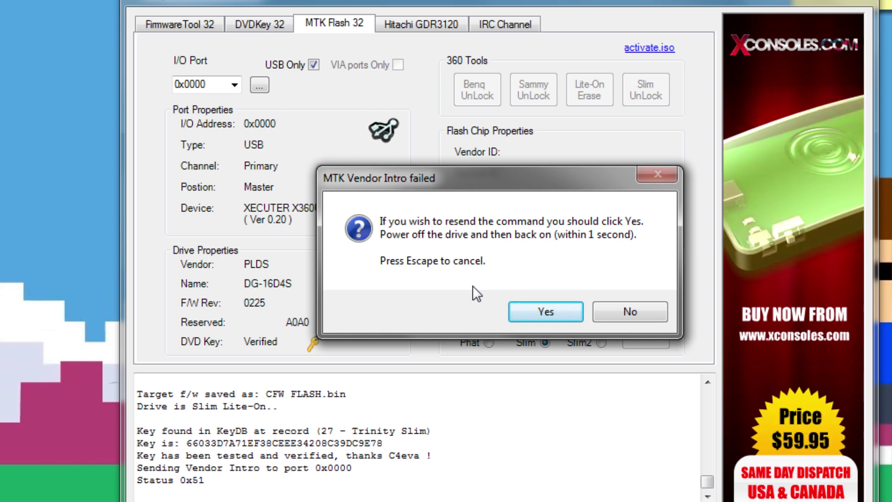
{"action": "left_click", "coordinate": [564, 308]}
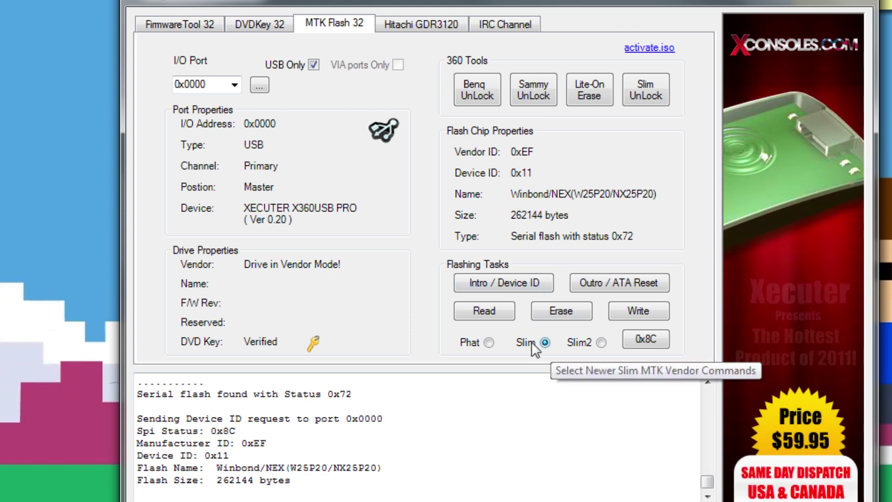
{"action": "left_click", "coordinate": [648, 344]}
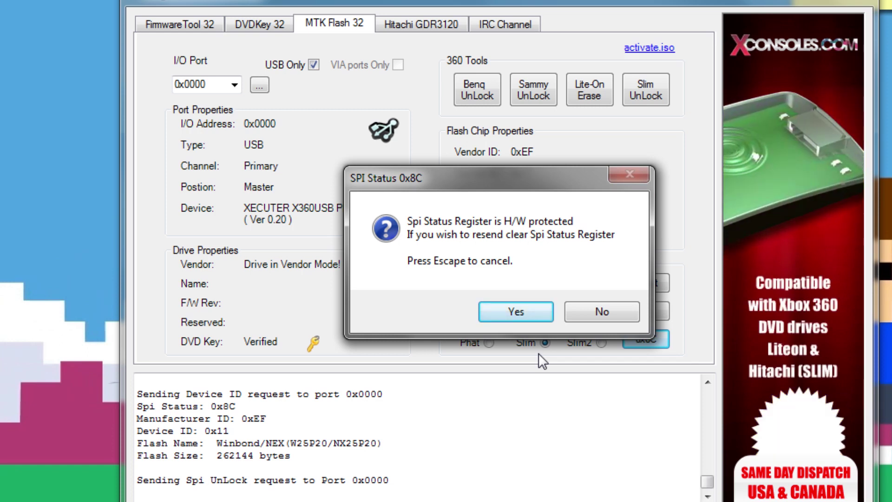
{"action": "left_click", "coordinate": [528, 315]}
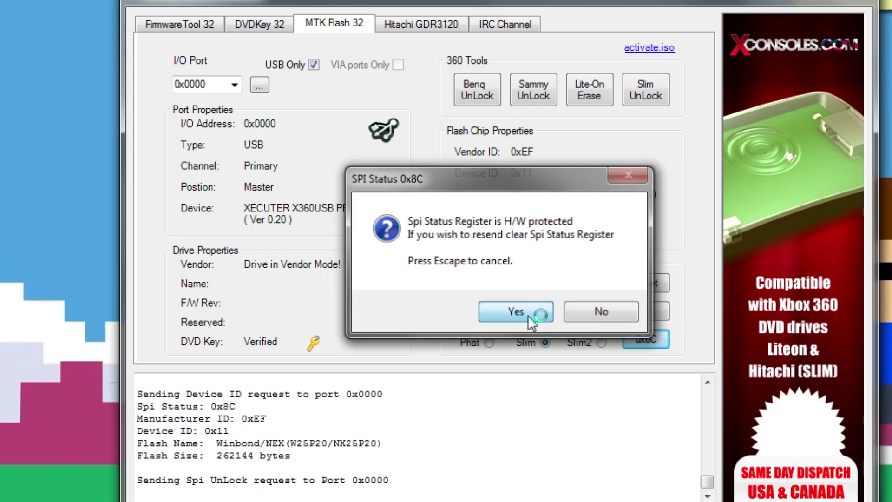
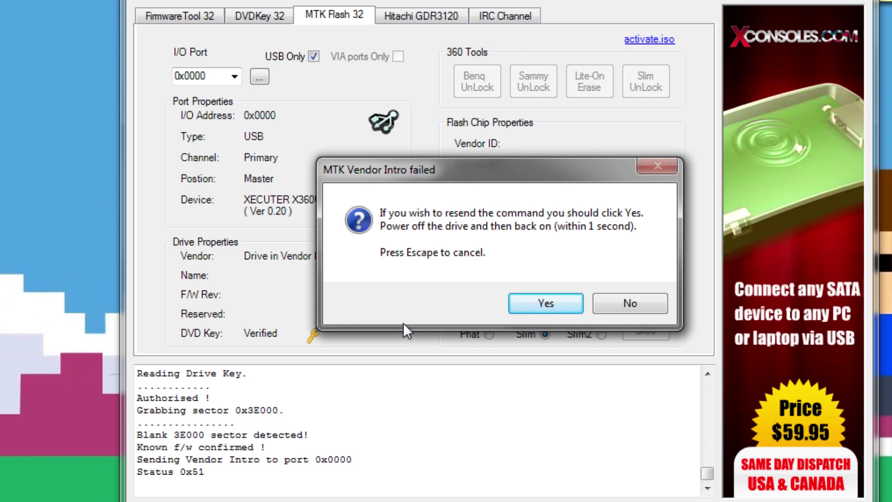
Step: Resend the vendor intro to the drive and save its firmware dump as Lite-OFW.bin in the Trinity Slim folder
{"action": "left_click", "coordinate": [531, 306]}
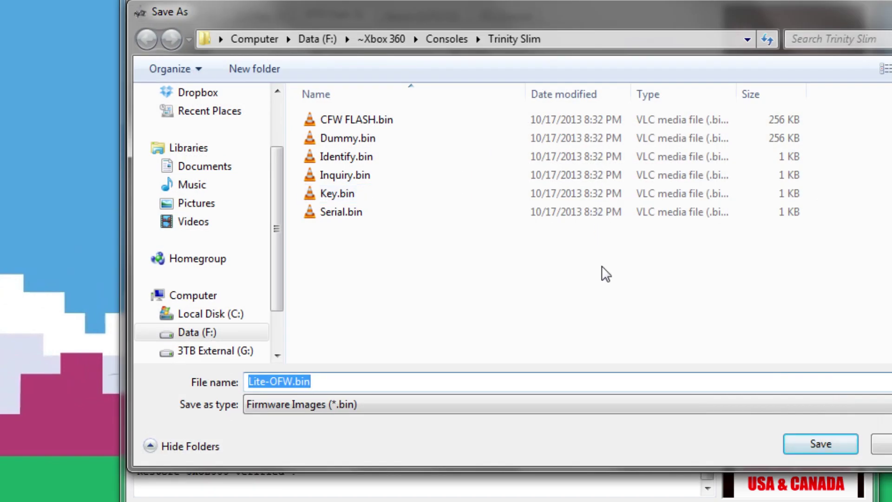
{"action": "left_click", "coordinate": [821, 444]}
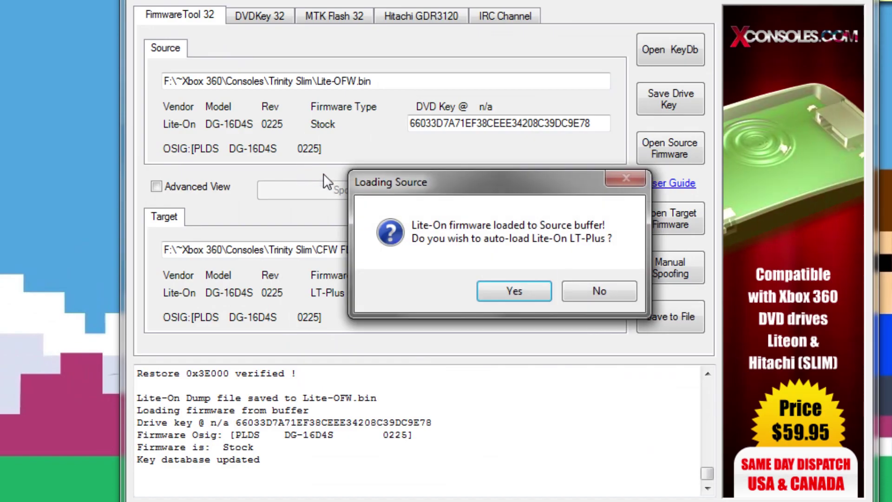
Step: Auto-load the Lite-On LT-Plus target for the Lite-OFW.bin source and save it over the existing CFW FLASH.bin
{"action": "left_click", "coordinate": [509, 290]}
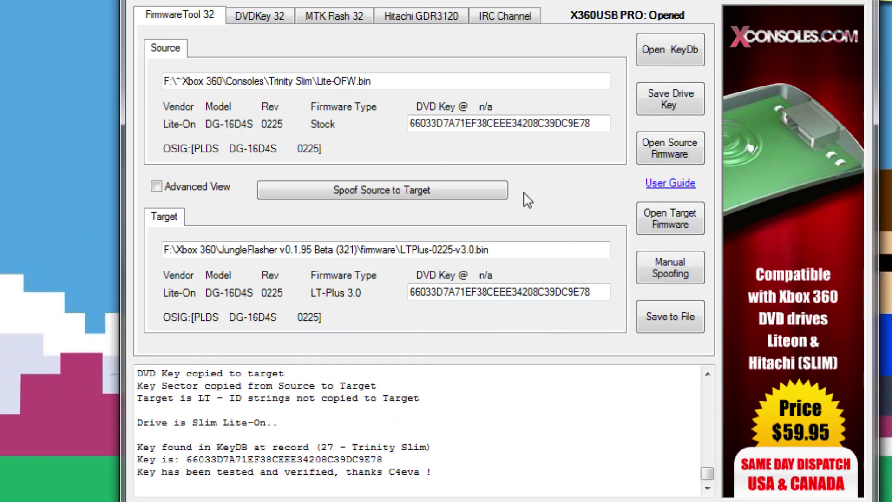
{"action": "left_click", "coordinate": [674, 319]}
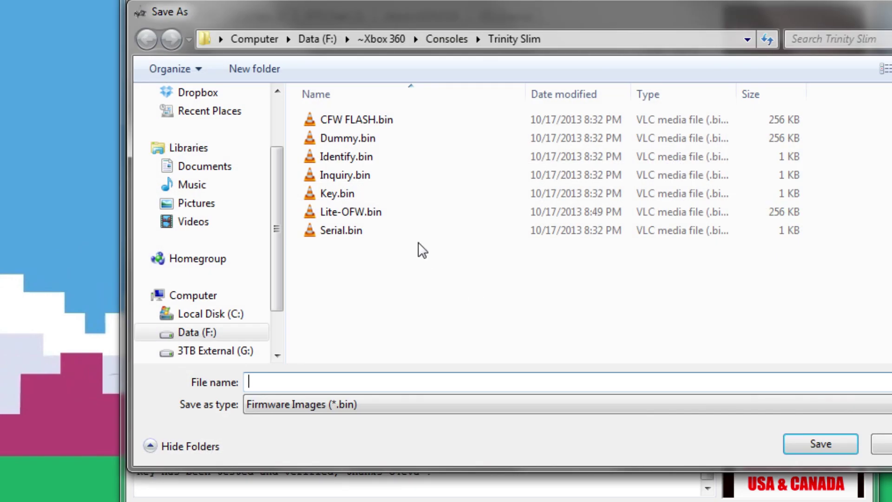
{"action": "left_click", "coordinate": [354, 120]}
{"action": "left_click", "coordinate": [820, 444]}
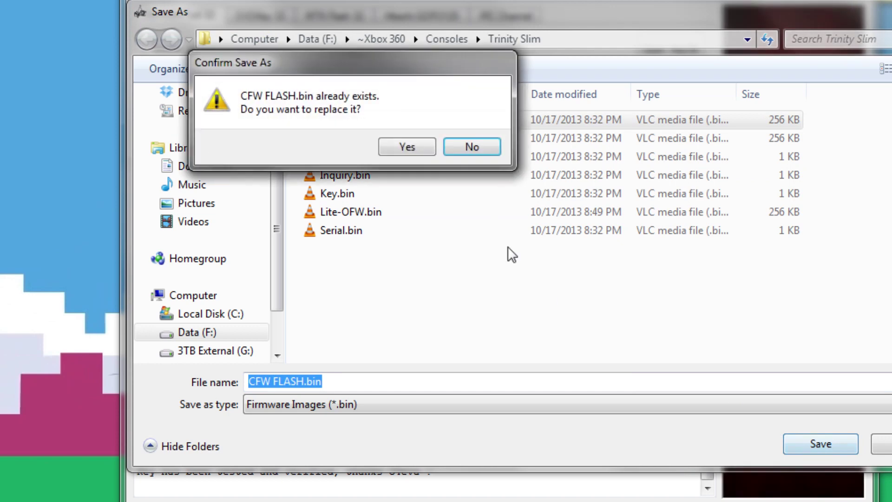
{"action": "left_click", "coordinate": [418, 154]}
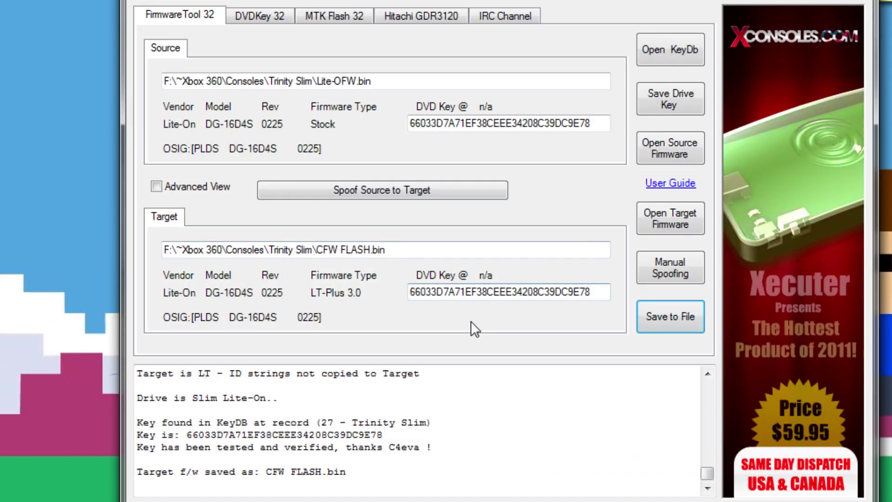
Step: Send the vendor intro to the drive in MTK Flash 32, agreeing to resend it, and write the target firmware to the flash chip
{"action": "left_click", "coordinate": [322, 16]}
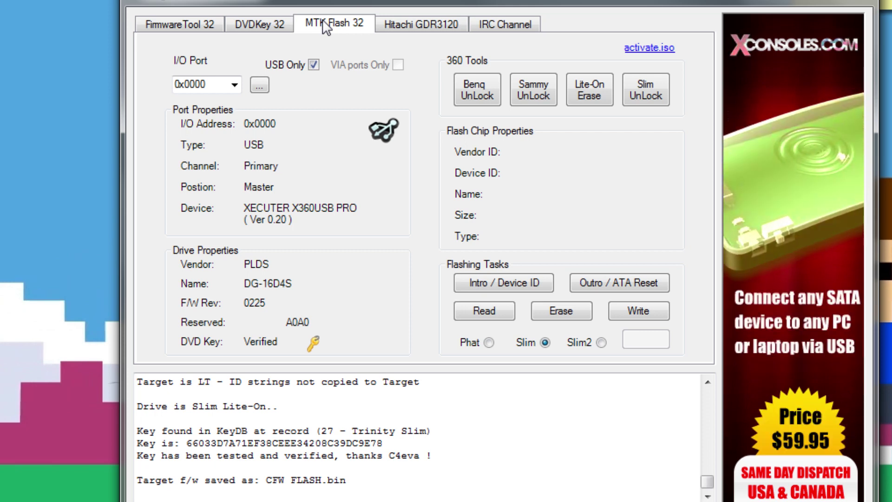
{"action": "left_click", "coordinate": [502, 281]}
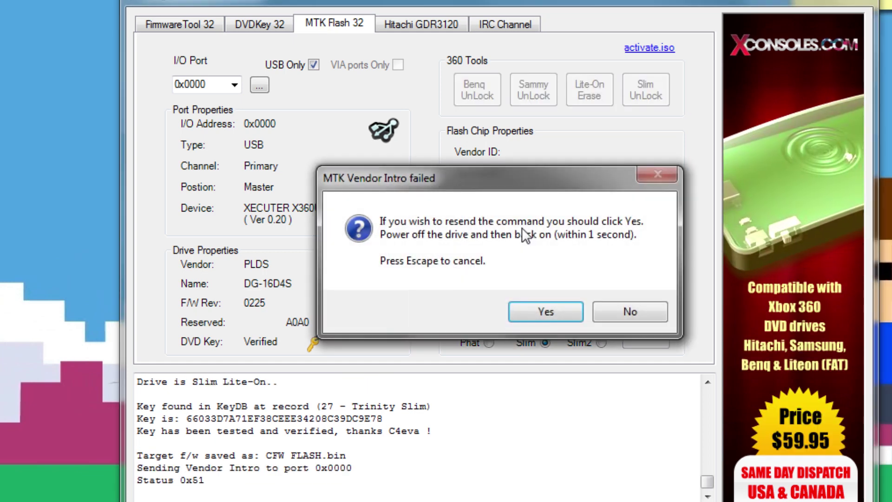
{"action": "left_click", "coordinate": [564, 314]}
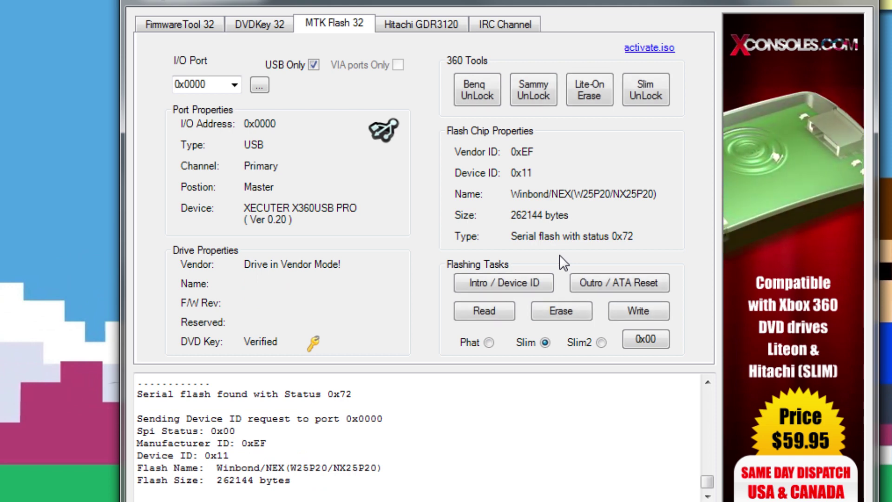
{"action": "left_click", "coordinate": [628, 317]}
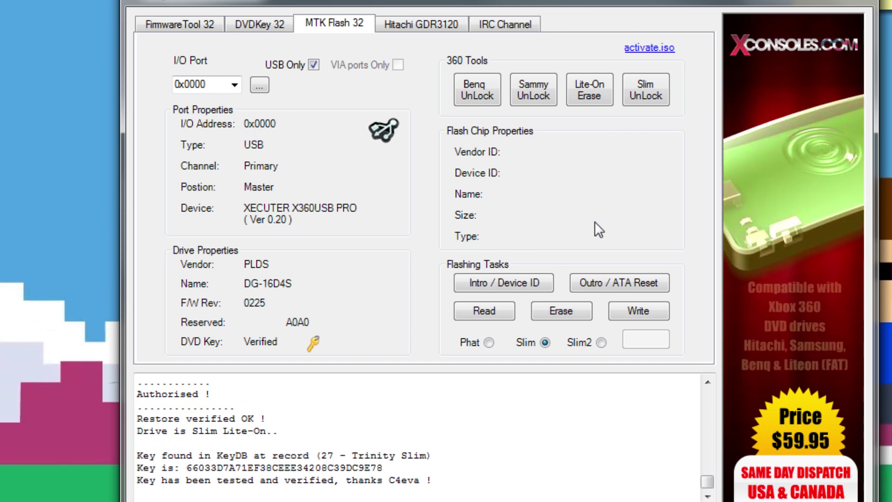
Step: Return the Slim drive to vendor mode, apply the SPI lock despite the permanence warning, and send the vendor outro to reset the drive
{"action": "left_click", "coordinate": [500, 284]}
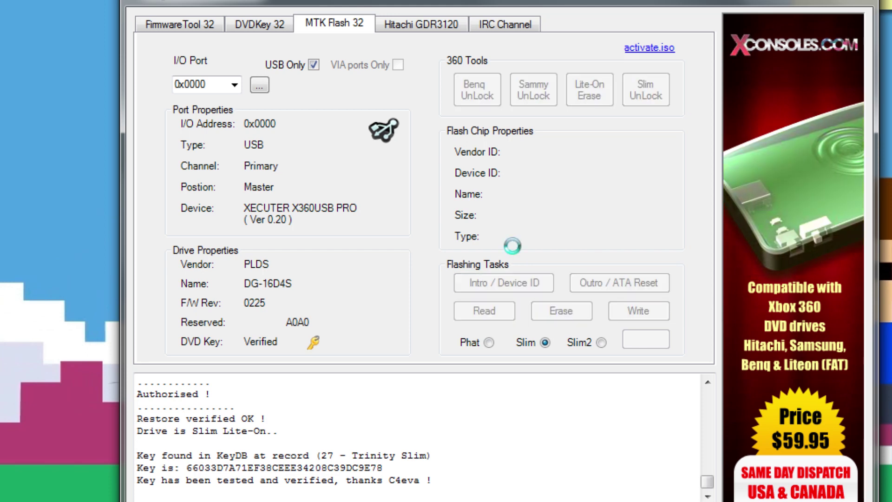
{"action": "key", "text": "Return"}
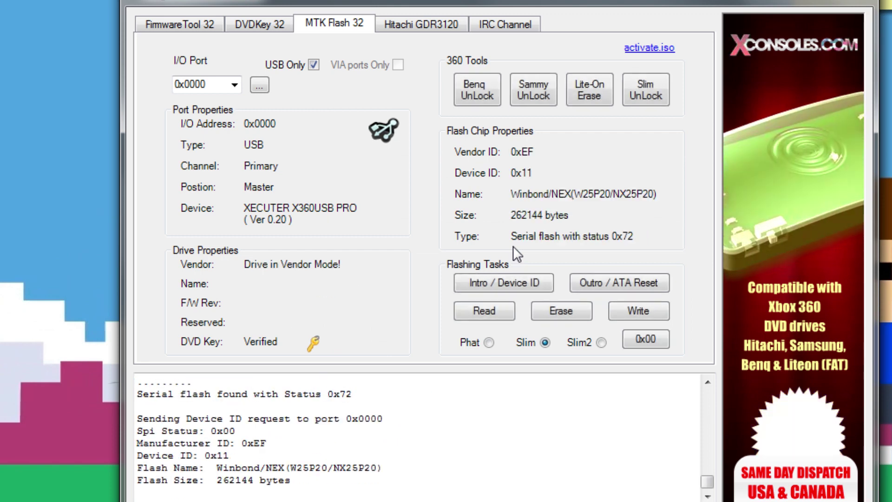
{"action": "left_click", "coordinate": [644, 337]}
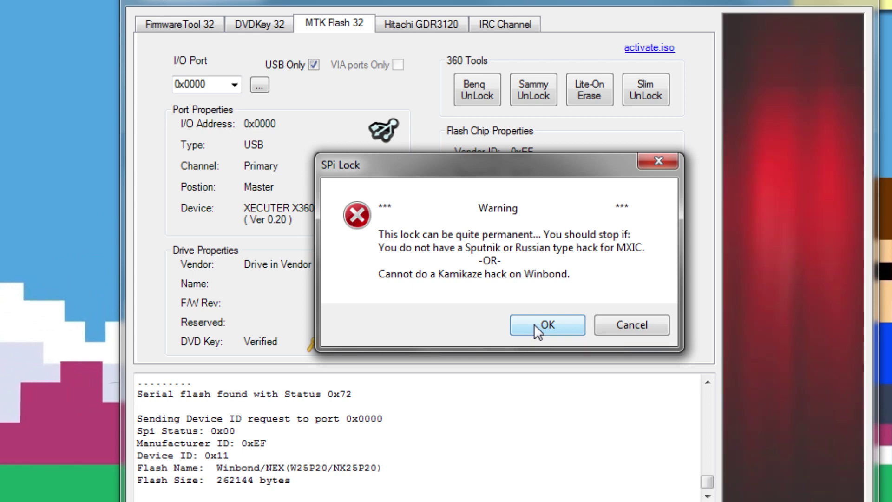
{"action": "left_click", "coordinate": [534, 325]}
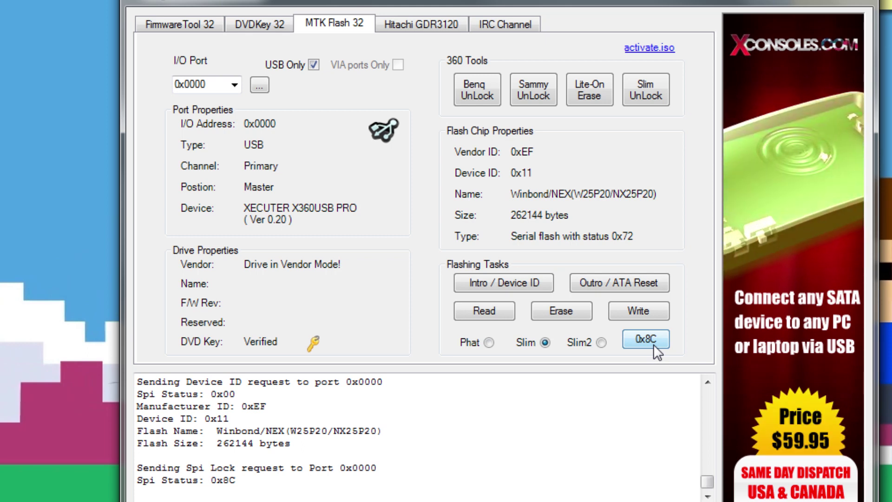
{"action": "left_click", "coordinate": [630, 283]}
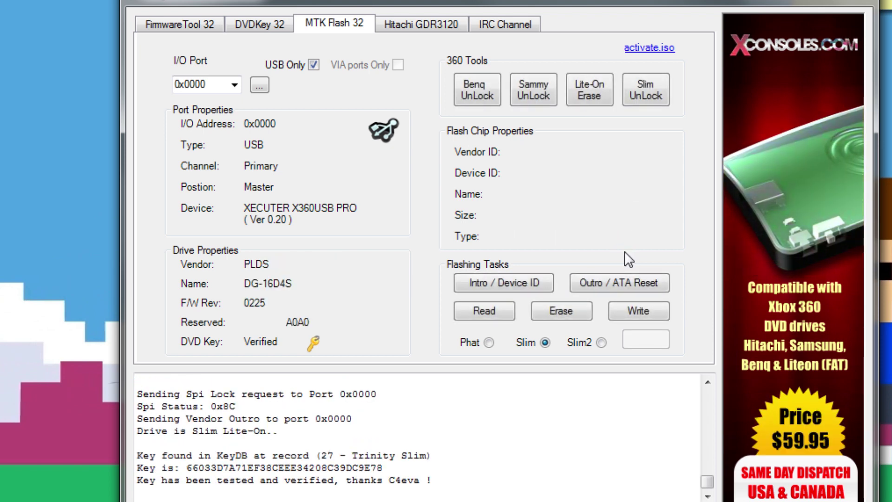
{"action": "left_click", "coordinate": [633, 284]}
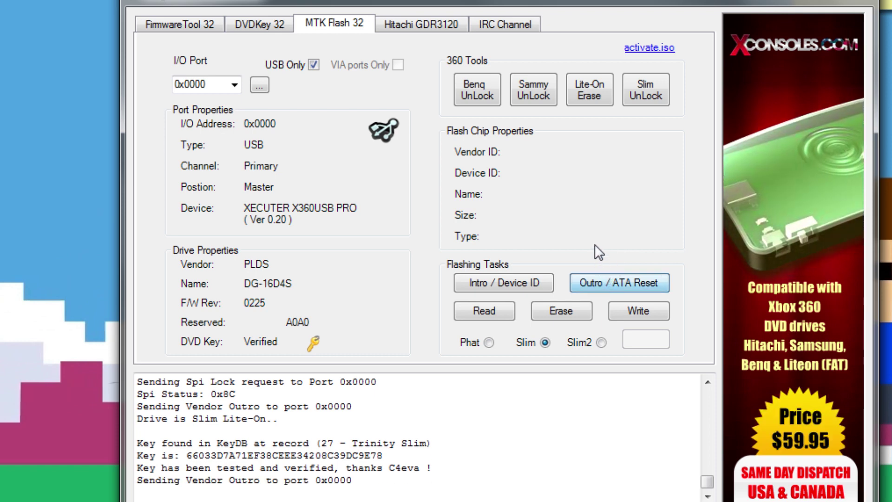